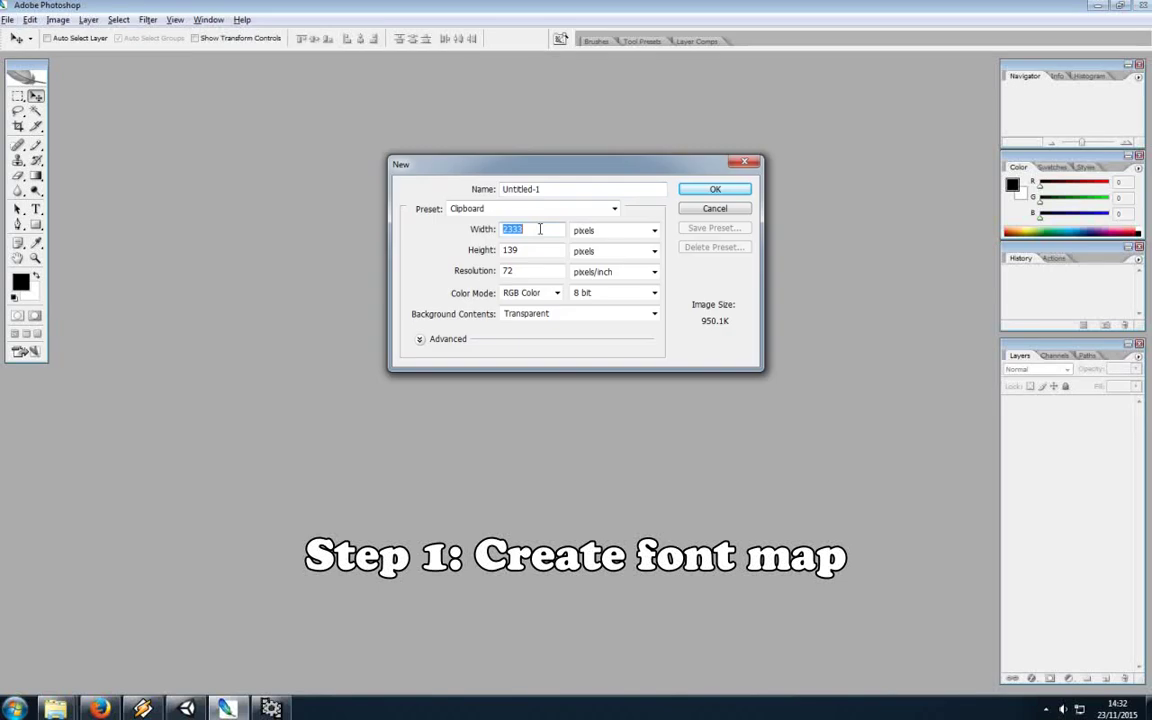
Create a wide transparent document and type the characters 'FGHJKLZXCVBNMqw' at 48 pt.
{"action": "key", "text": "t"}
{"action": "left_click", "coordinate": [270, 38]}
{"action": "left_click", "coordinate": [240, 217]}
{"action": "left_click", "coordinate": [163, 324]}
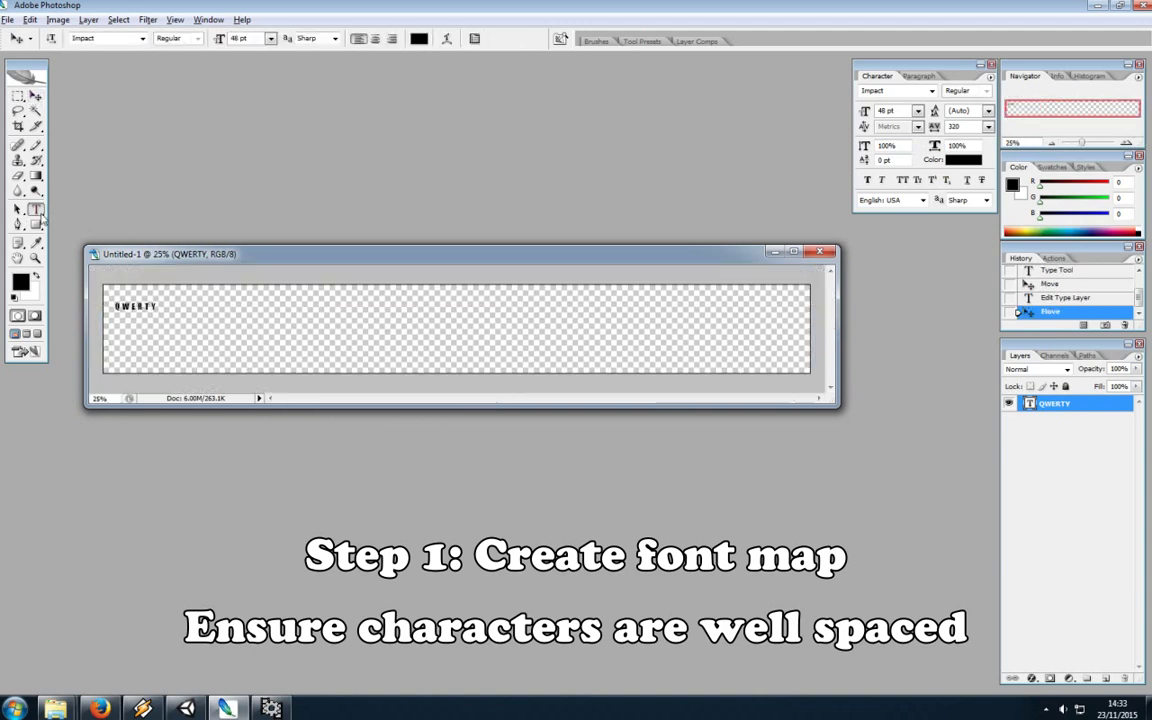
{"action": "type", "text": "FGHJKLZXCVBNMqw"}
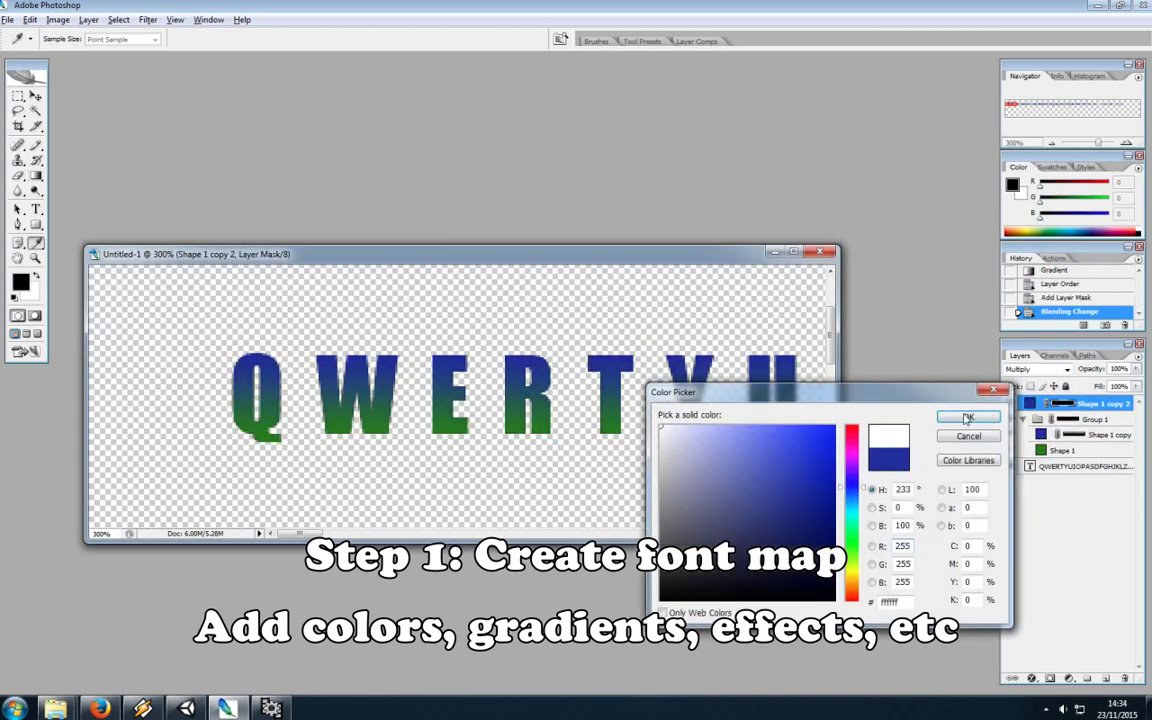
Give the letters Inner Glow and Bevel and Emboss styles, then add empty Layer 1.
{"action": "left_click", "coordinate": [688, 373]}
{"action": "left_click", "coordinate": [852, 317]}
{"action": "left_click", "coordinate": [840, 362]}
{"action": "double_click", "coordinate": [902, 443]}
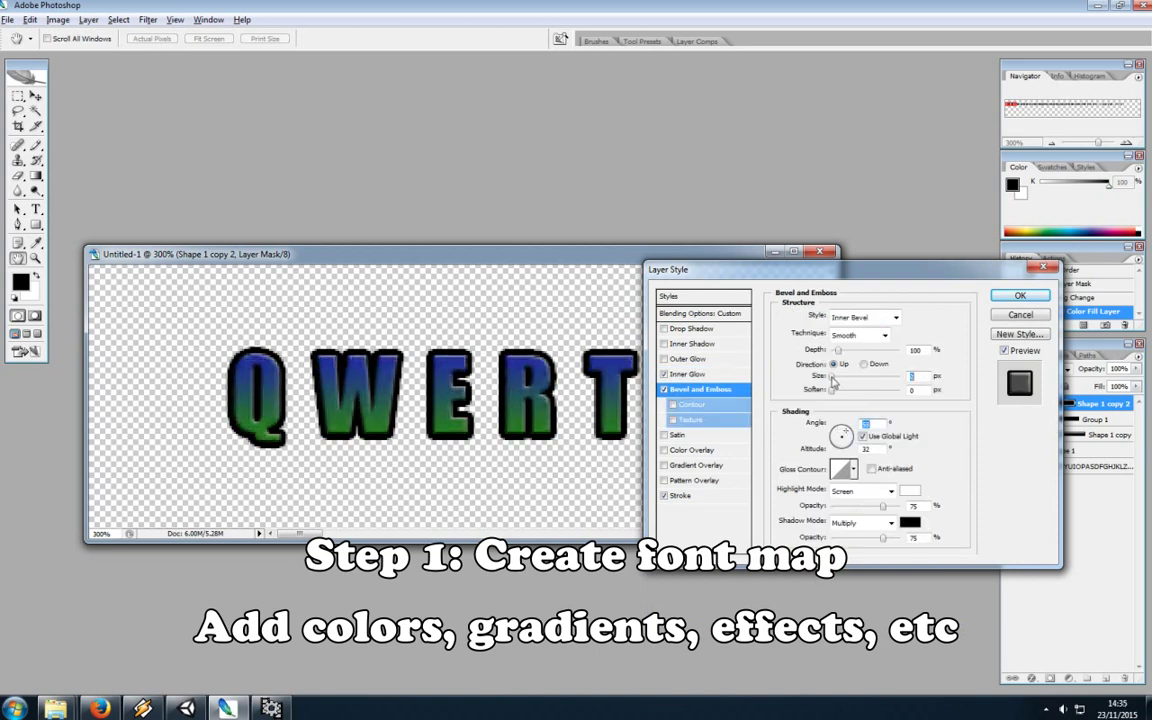
{"action": "left_click", "coordinate": [690, 389]}
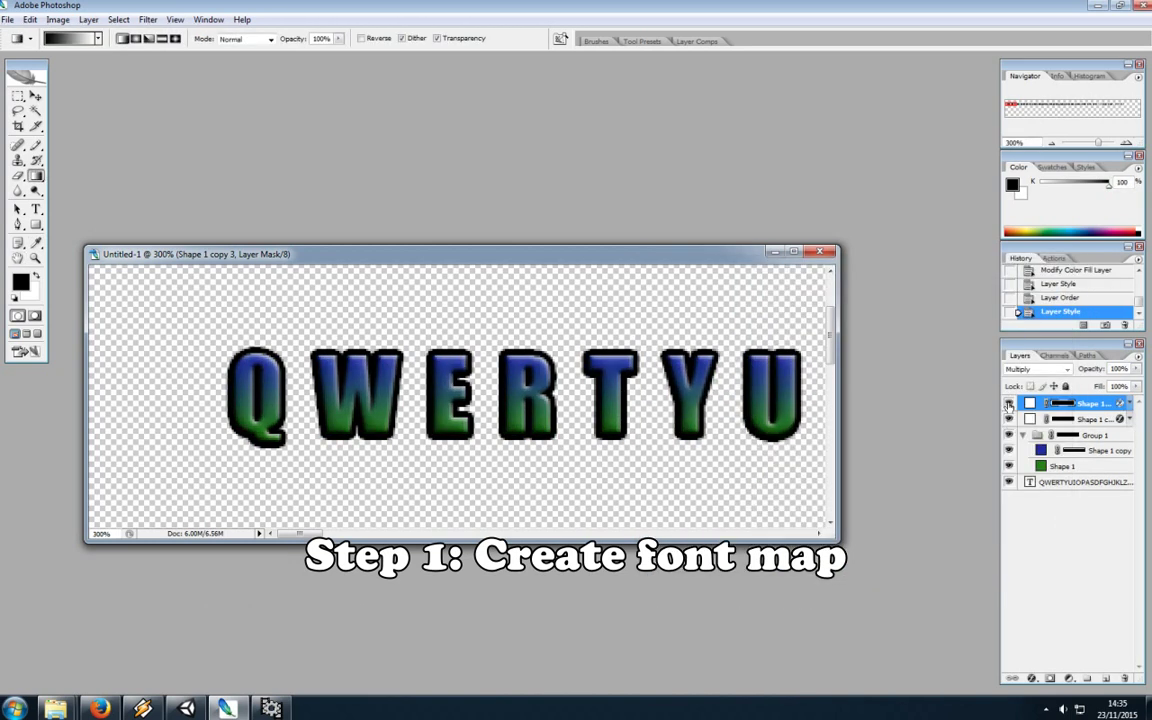
{"action": "left_click", "coordinate": [1105, 679]}
Pick red and draw a one-pixel pencil line across all the characters.
{"action": "left_click", "coordinate": [35, 148]}
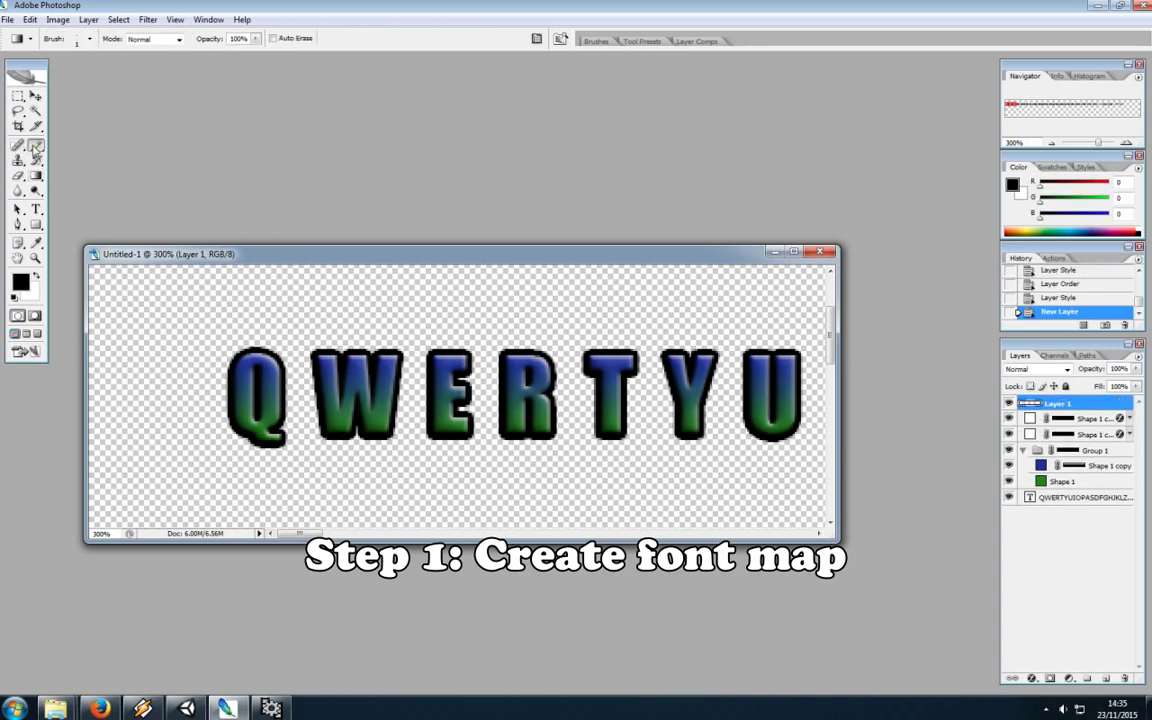
{"action": "left_click", "coordinate": [35, 242]}
{"action": "left_click", "coordinate": [20, 282]}
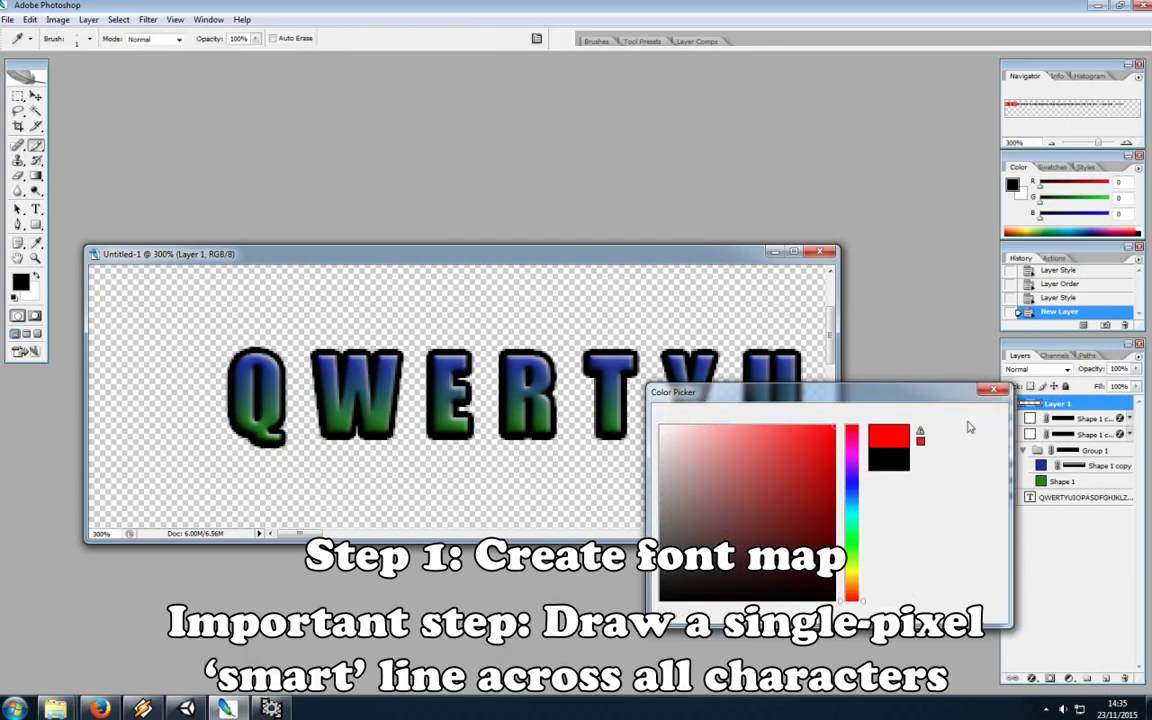
{"action": "left_click", "coordinate": [968, 420]}
{"action": "left_click", "coordinate": [1052, 142]}
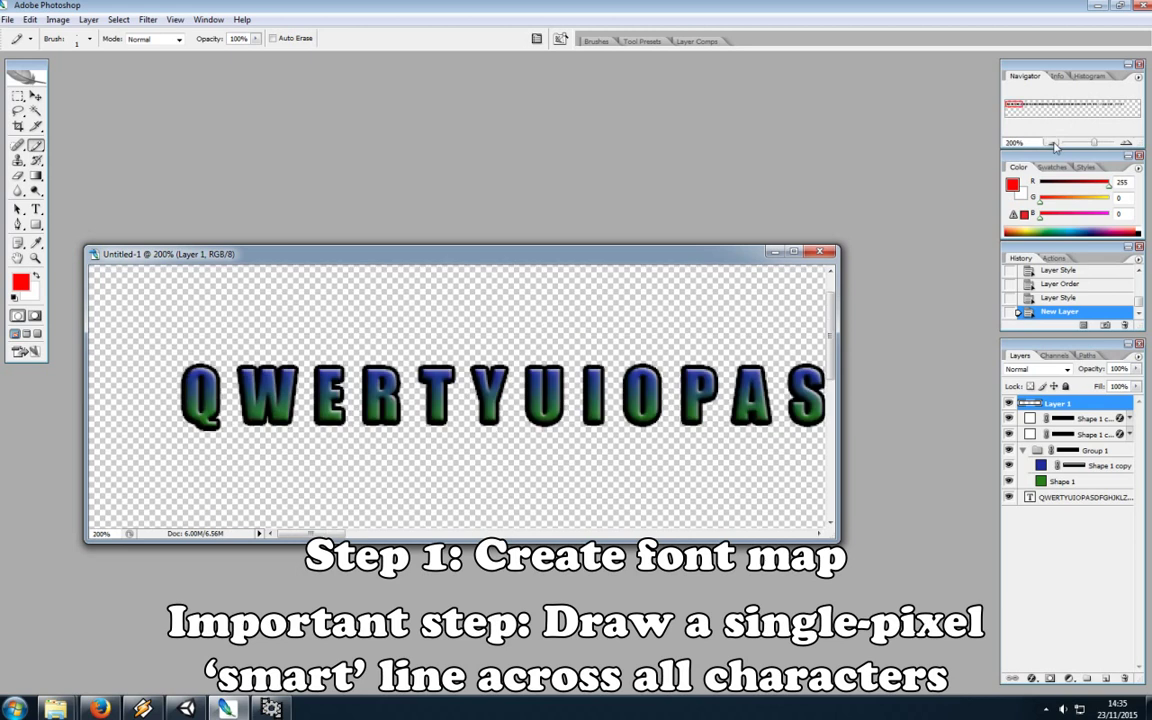
{"action": "left_click", "coordinate": [1052, 142]}
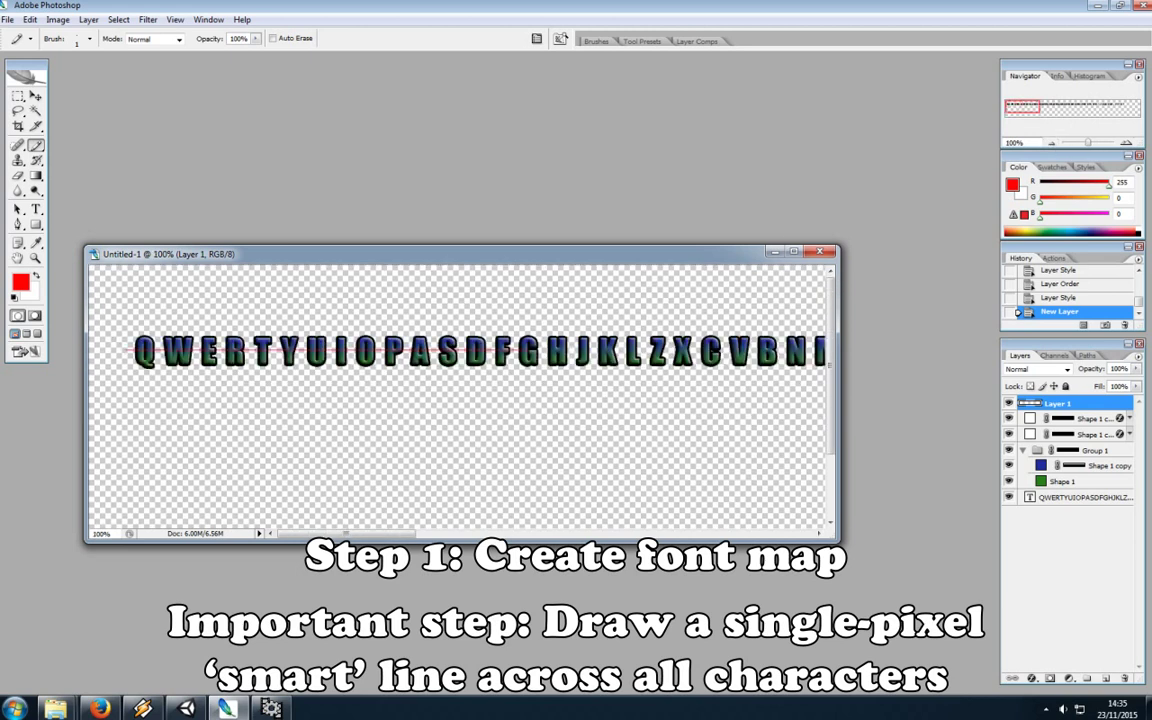
{"action": "left_click_drag", "start_coordinate": [135, 349], "coordinate": [826, 349], "text": "shift"}
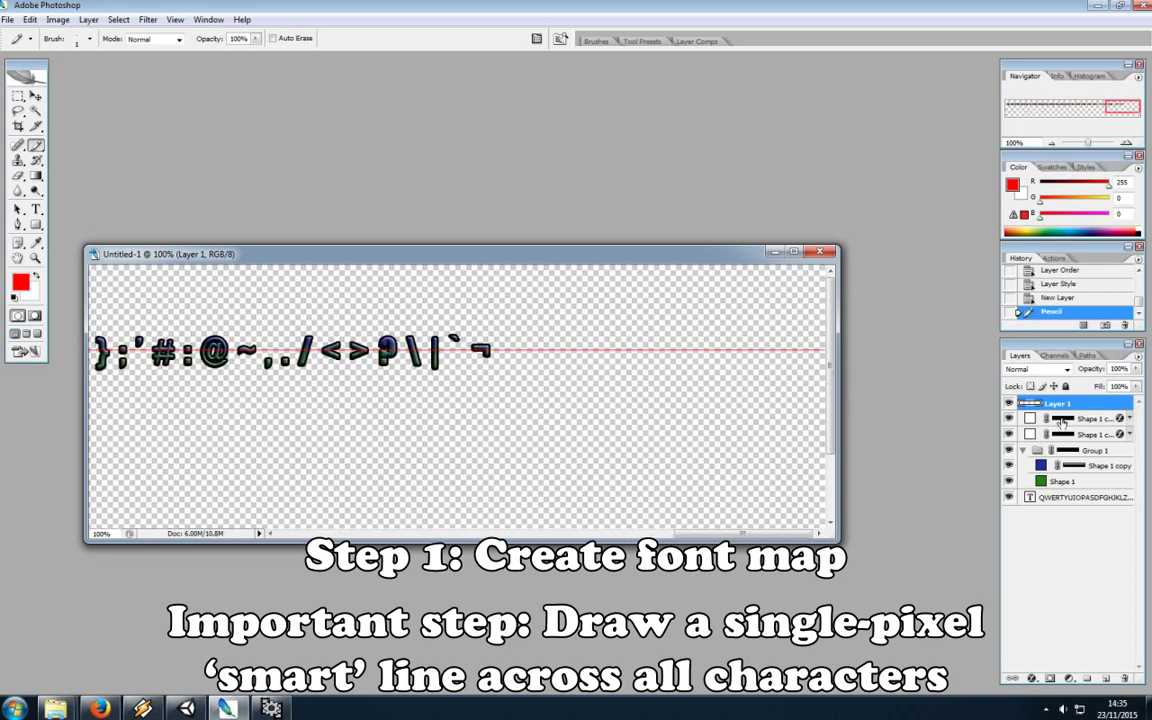
Mask the red line layer to the letter shapes and check it at 300% zoom.
{"action": "left_click", "coordinate": [1031, 678], "text": "alt"}
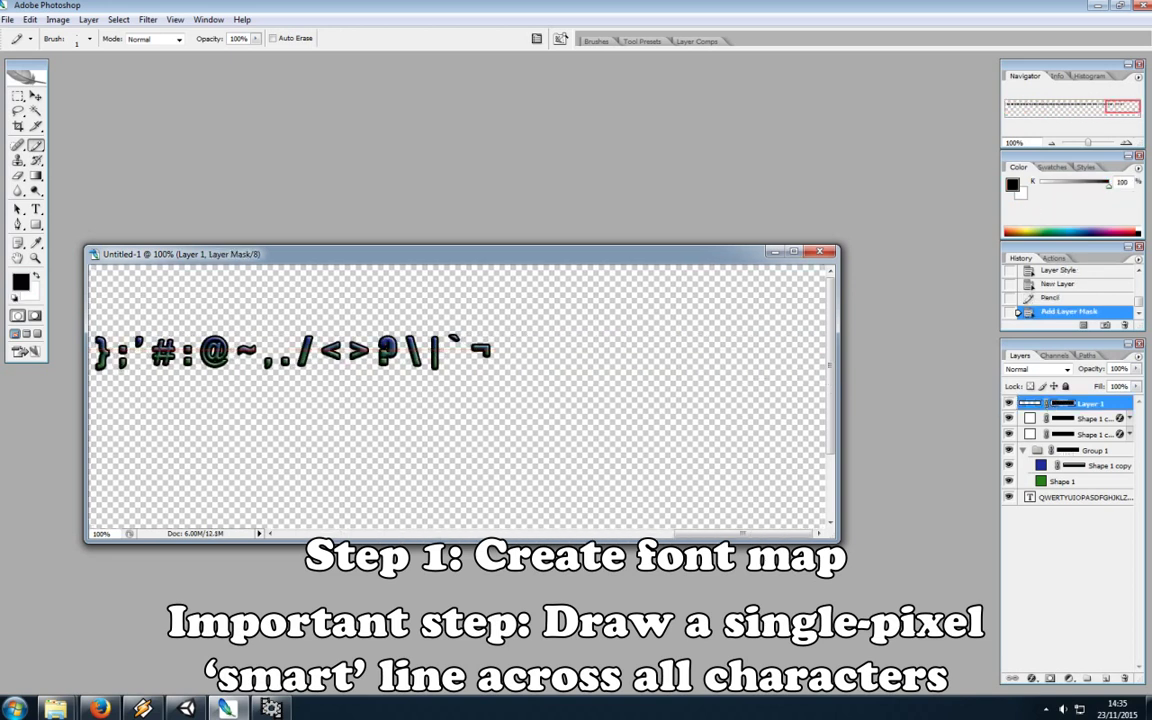
{"action": "left_click", "coordinate": [1125, 145]}
{"action": "left_click", "coordinate": [1125, 145]}
{"action": "left_click_drag", "start_coordinate": [1120, 107], "coordinate": [905, 95]}
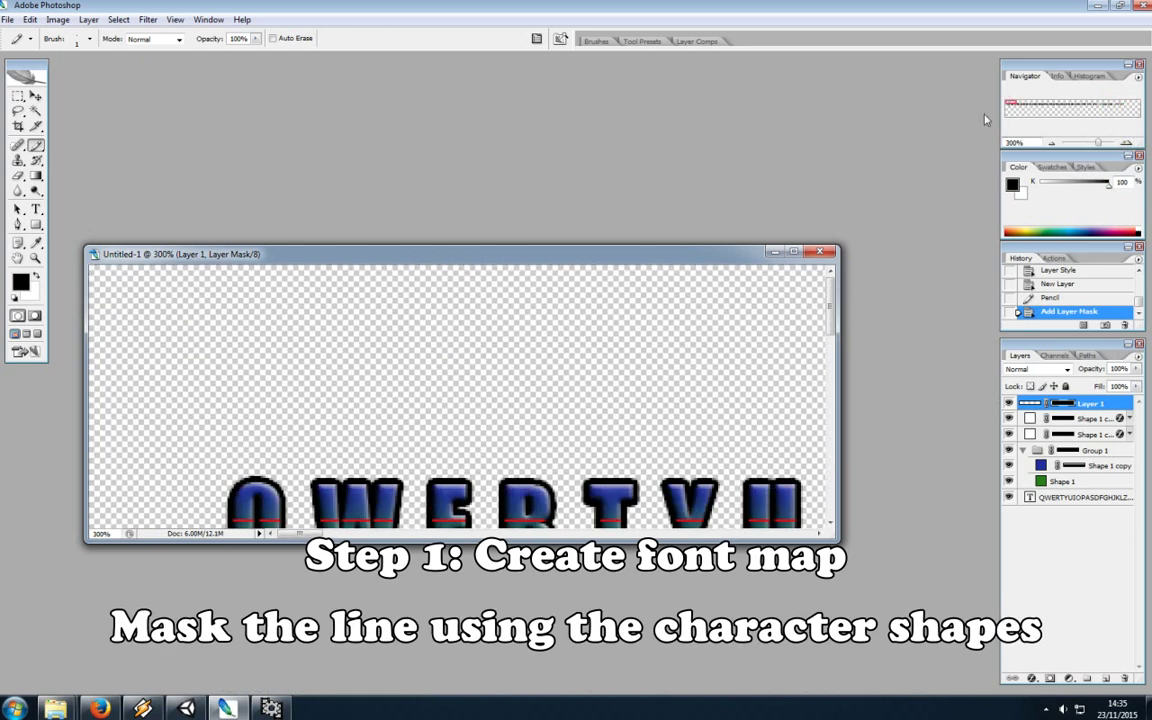
{"action": "left_click", "coordinate": [1049, 145]}
{"action": "left_click", "coordinate": [1049, 145]}
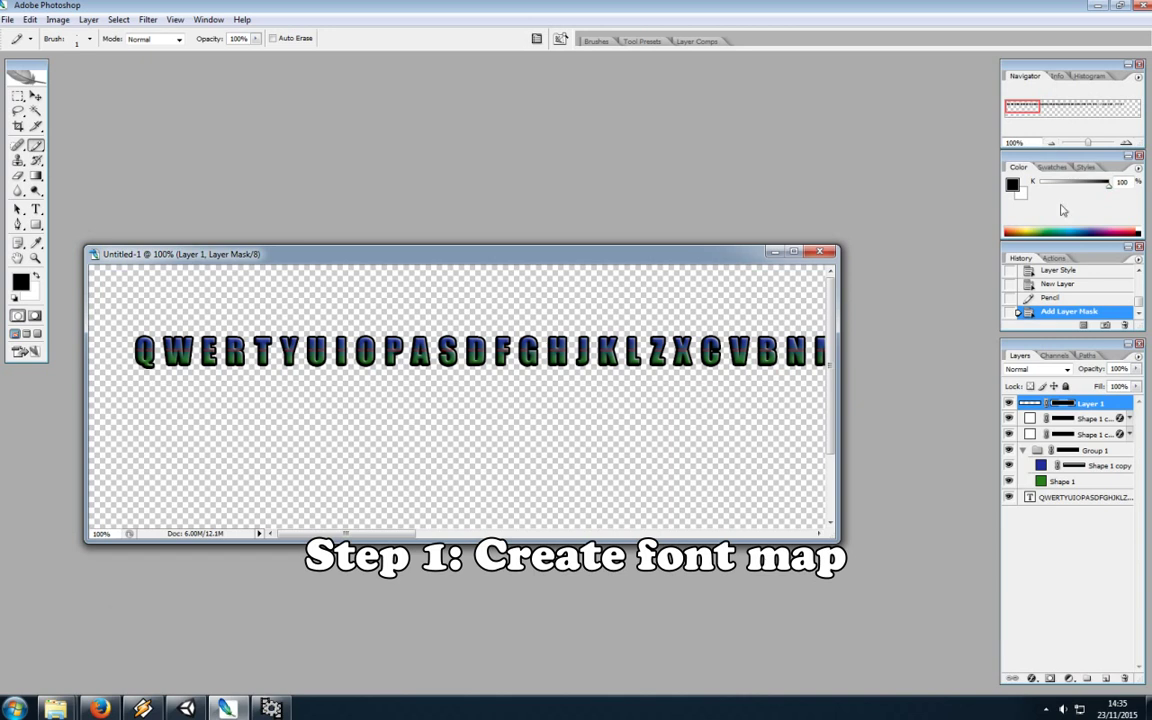
{"action": "left_click", "coordinate": [35, 95]}
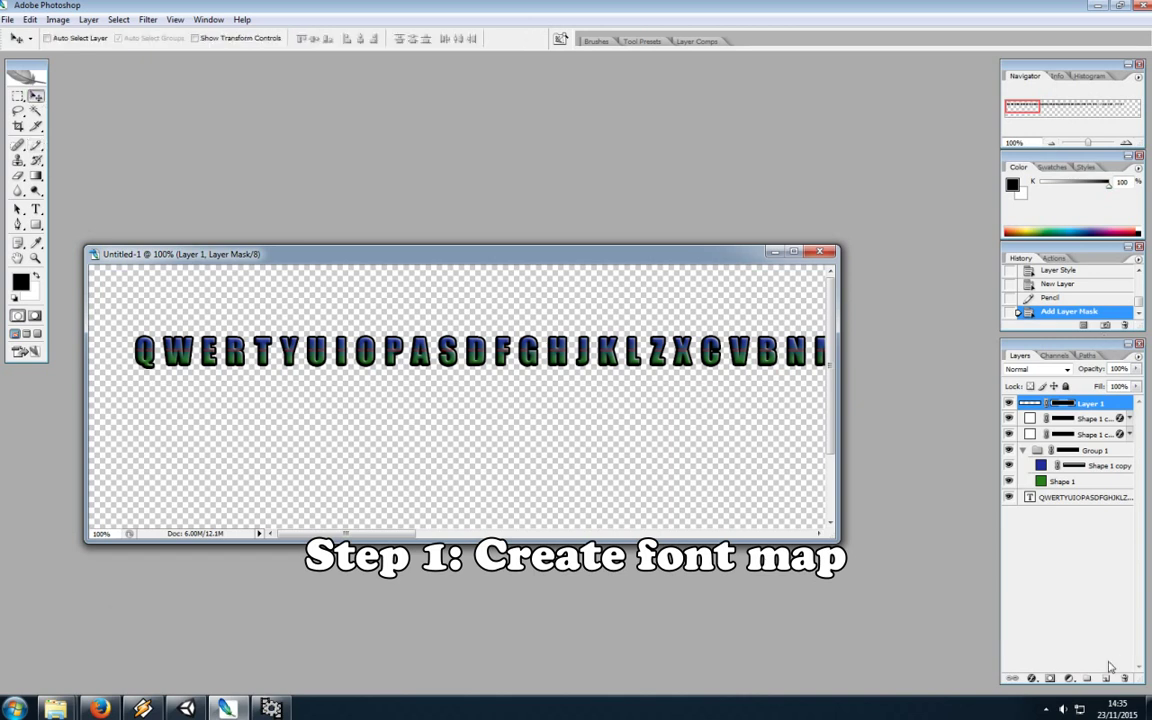
Group the layers as Group 2 and mask a selection to split the characters into two rows.
{"action": "left_click", "coordinate": [18, 96]}
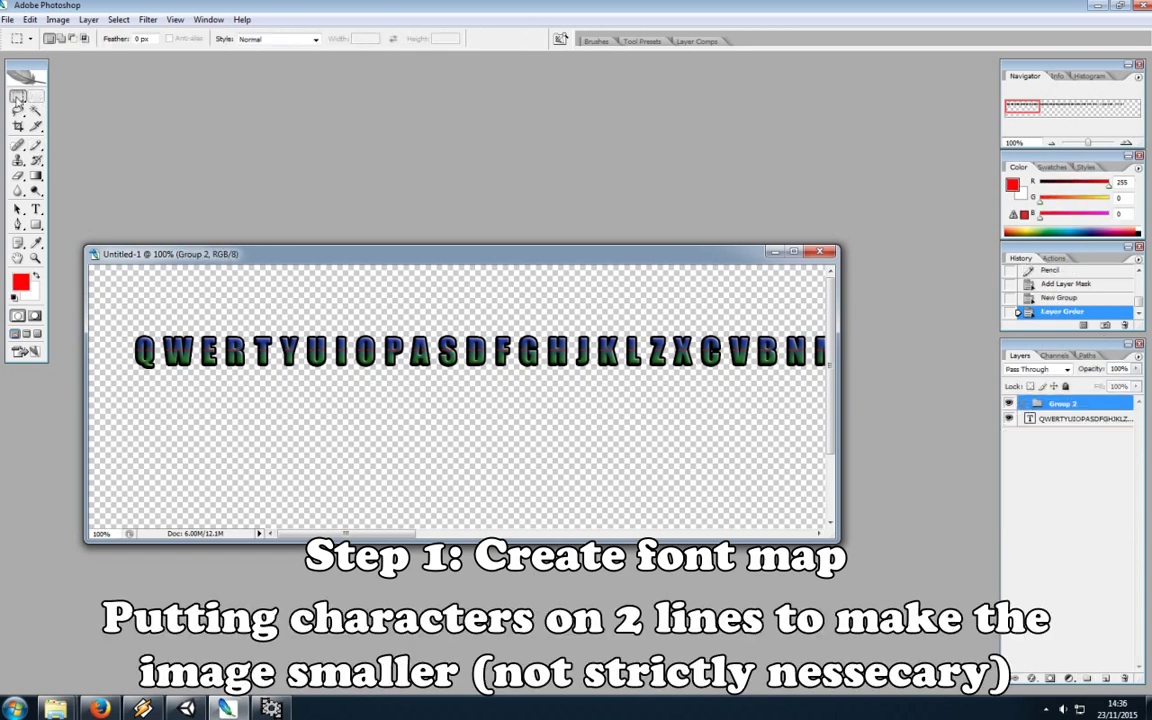
{"action": "key", "text": "ctrl+minus"}
{"action": "key", "text": "ctrl+minus"}
{"action": "key", "text": "ctrl+minus"}
{"action": "left_click_drag", "start_coordinate": [103, 358], "coordinate": [470, 380]}
{"action": "left_click", "coordinate": [1033, 678]}
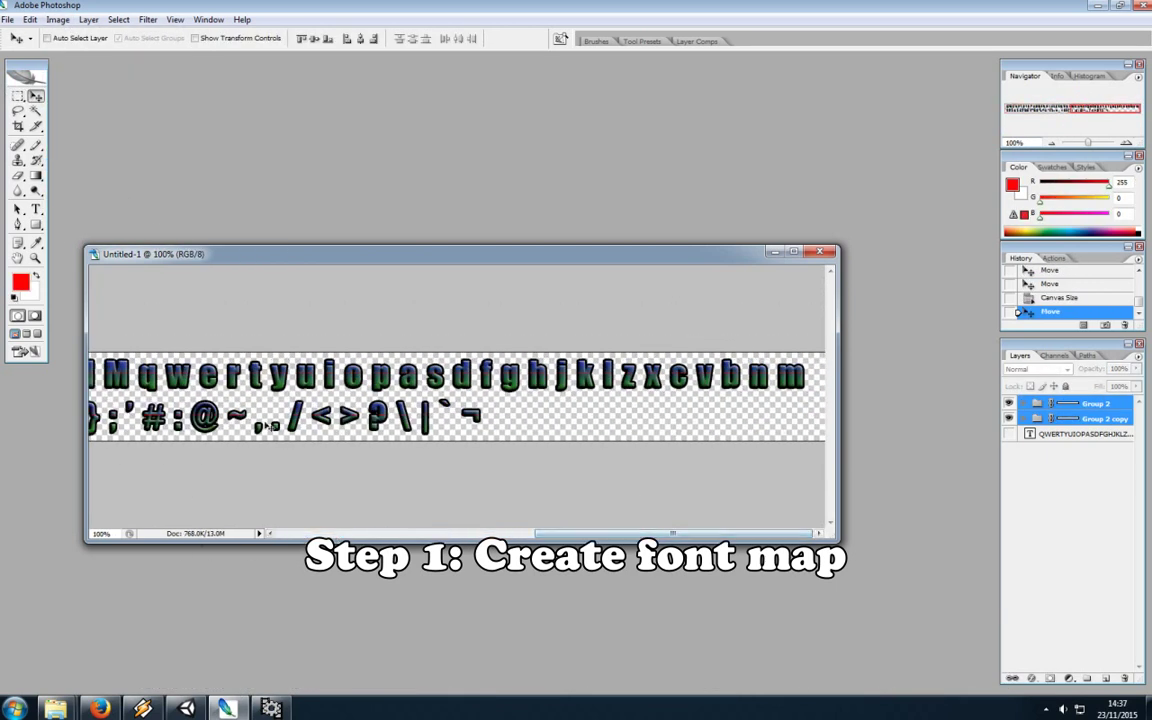
{"action": "left_click", "coordinate": [349, 532]}
Save over My Font.psd, accepting the format options, then add a new empty layer.
{"action": "left_click", "coordinate": [7, 19]}
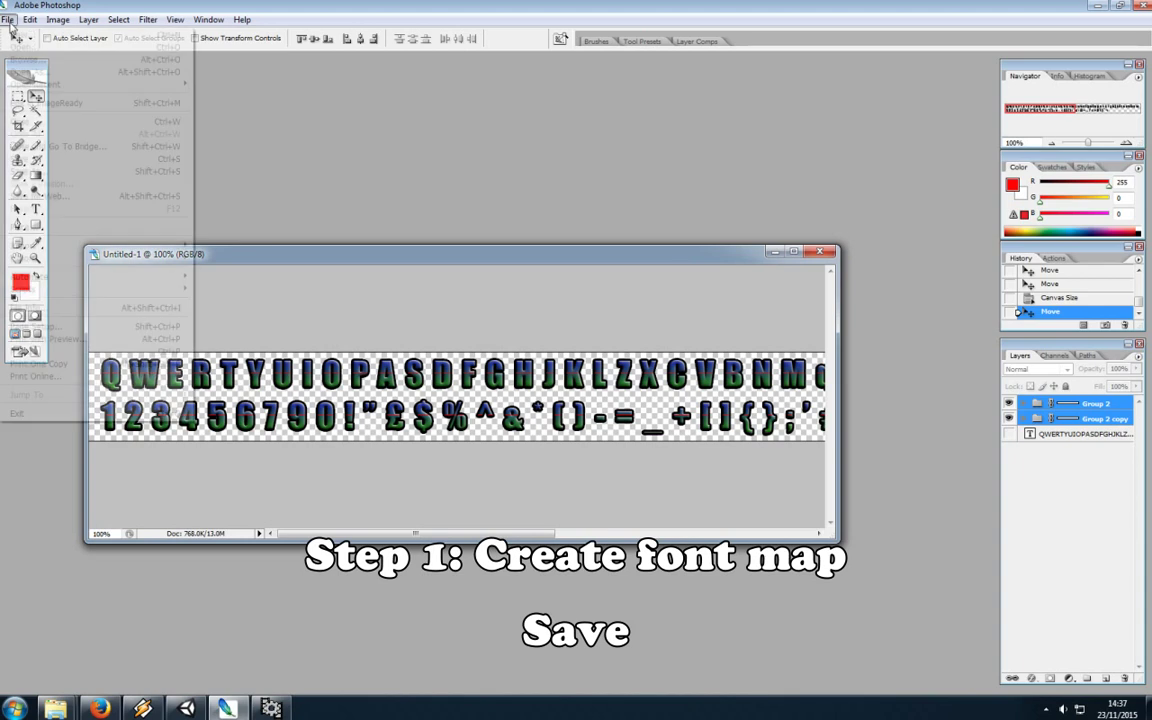
{"action": "left_click", "coordinate": [33, 173]}
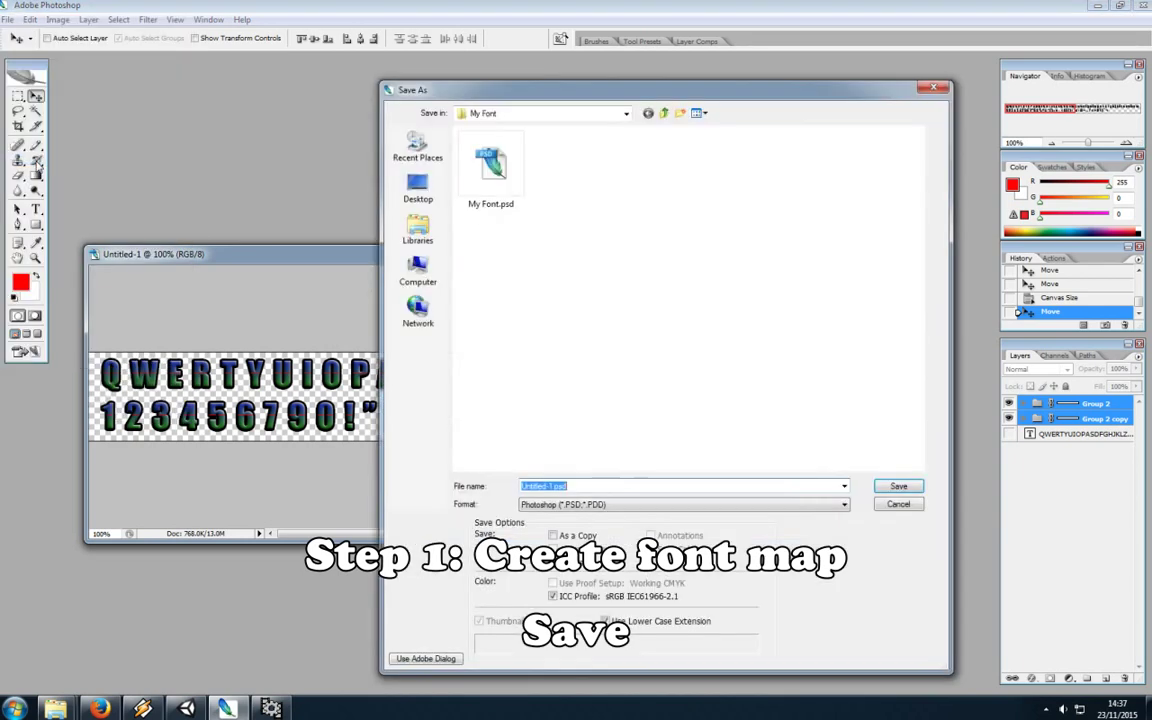
{"action": "double_click", "coordinate": [510, 176]}
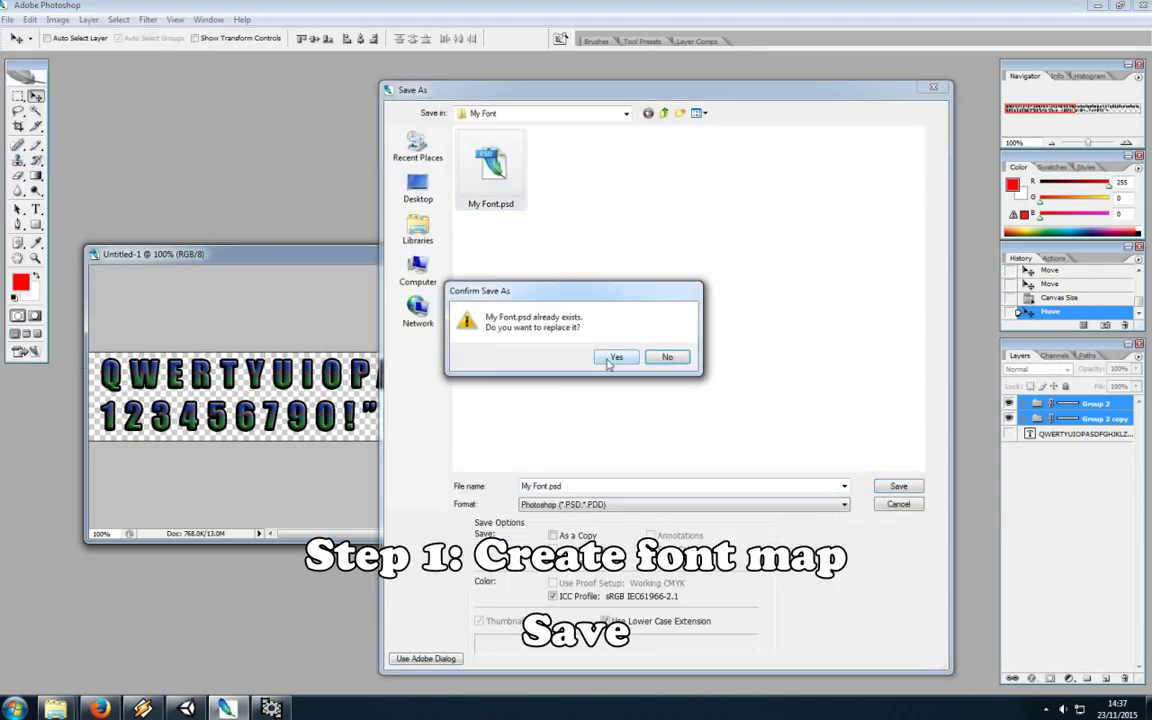
{"action": "left_click", "coordinate": [612, 358]}
{"action": "left_click", "coordinate": [731, 230]}
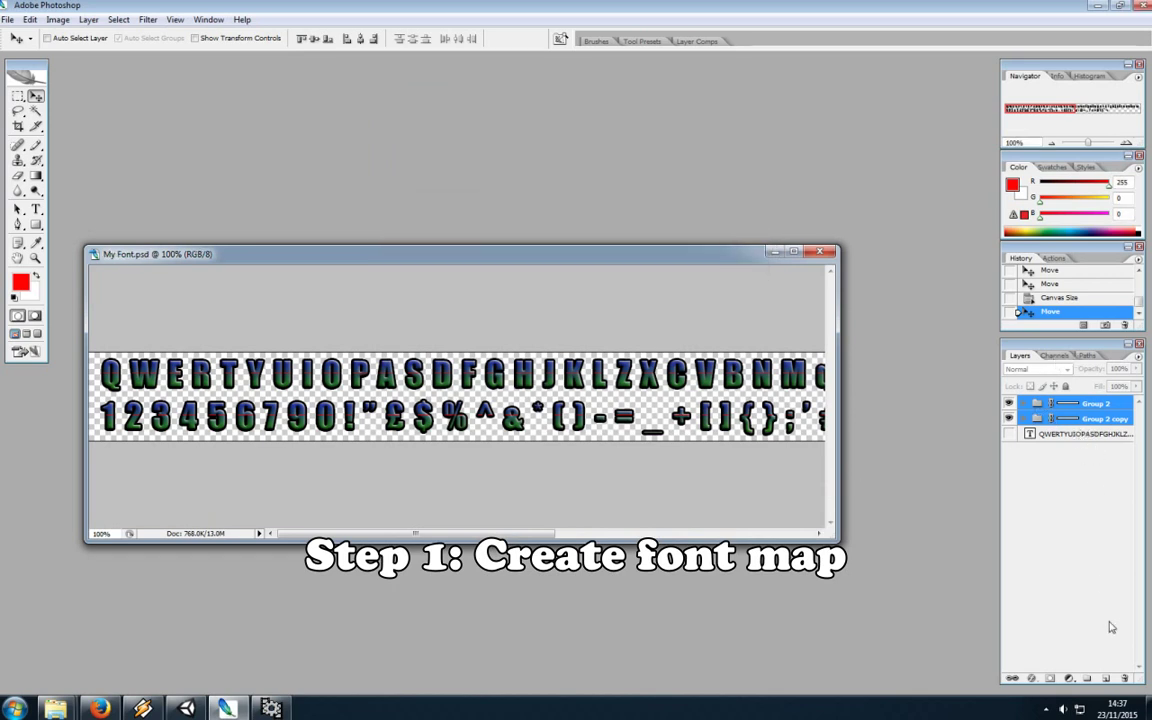
{"action": "key", "text": "ctrl+shift+alt+n"}
Paste Group 2's mask shapes into Layer 2, nudge them into alignment, and hide the layer.
{"action": "left_click", "coordinate": [1068, 418]}
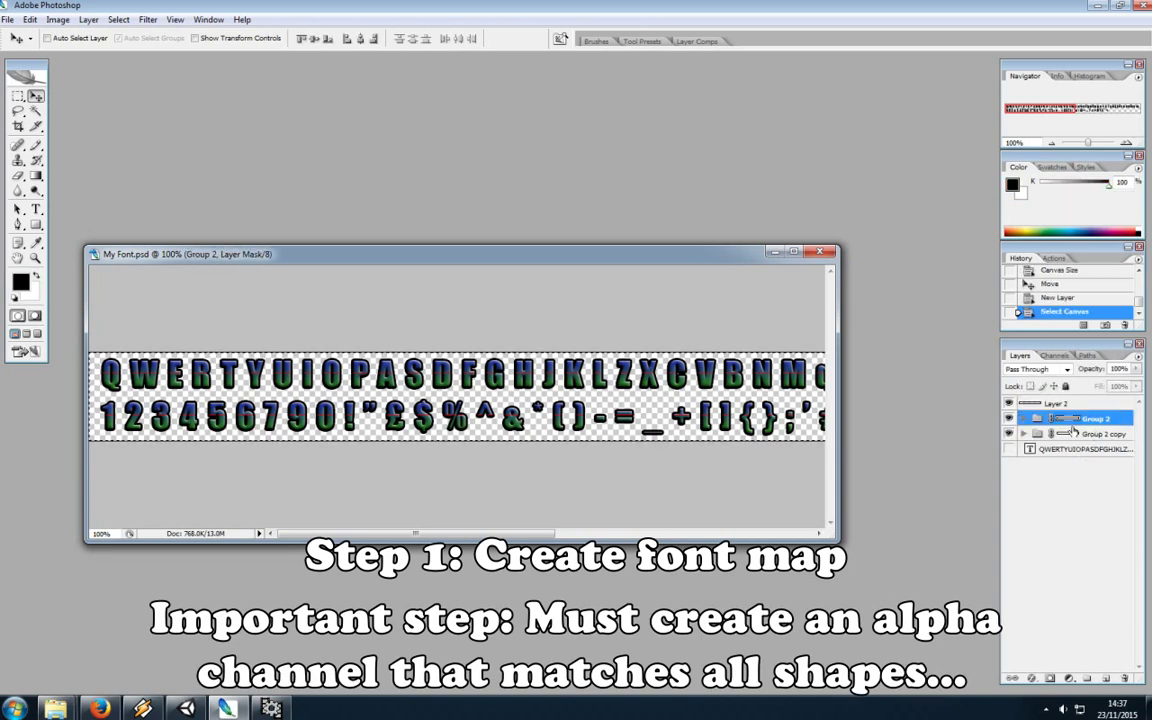
{"action": "left_click", "coordinate": [1064, 404]}
{"action": "key", "text": "ctrl+v"}
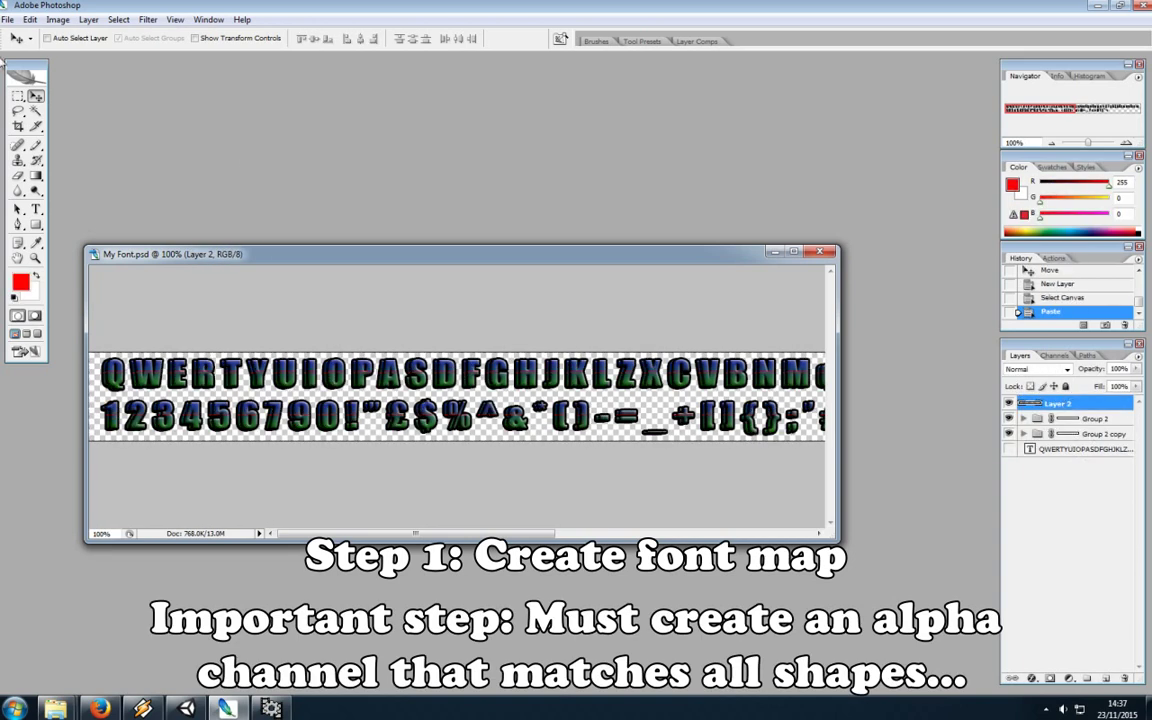
{"action": "key", "text": "Left"}
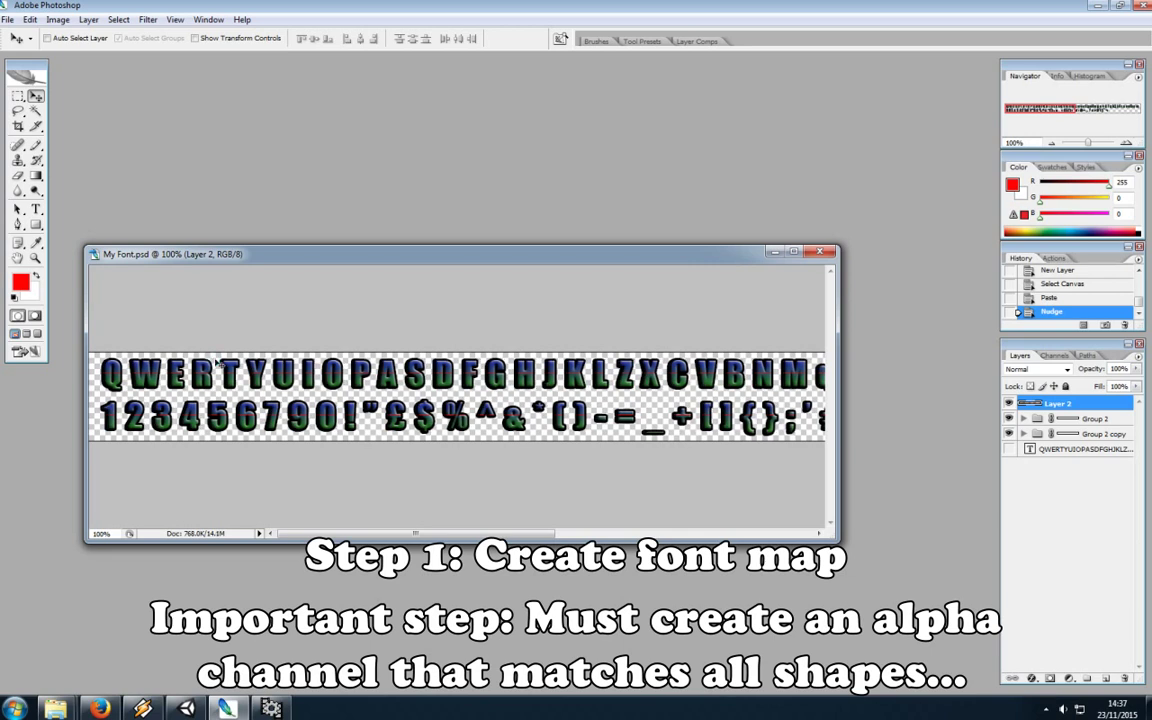
{"action": "left_click", "coordinate": [1009, 404]}
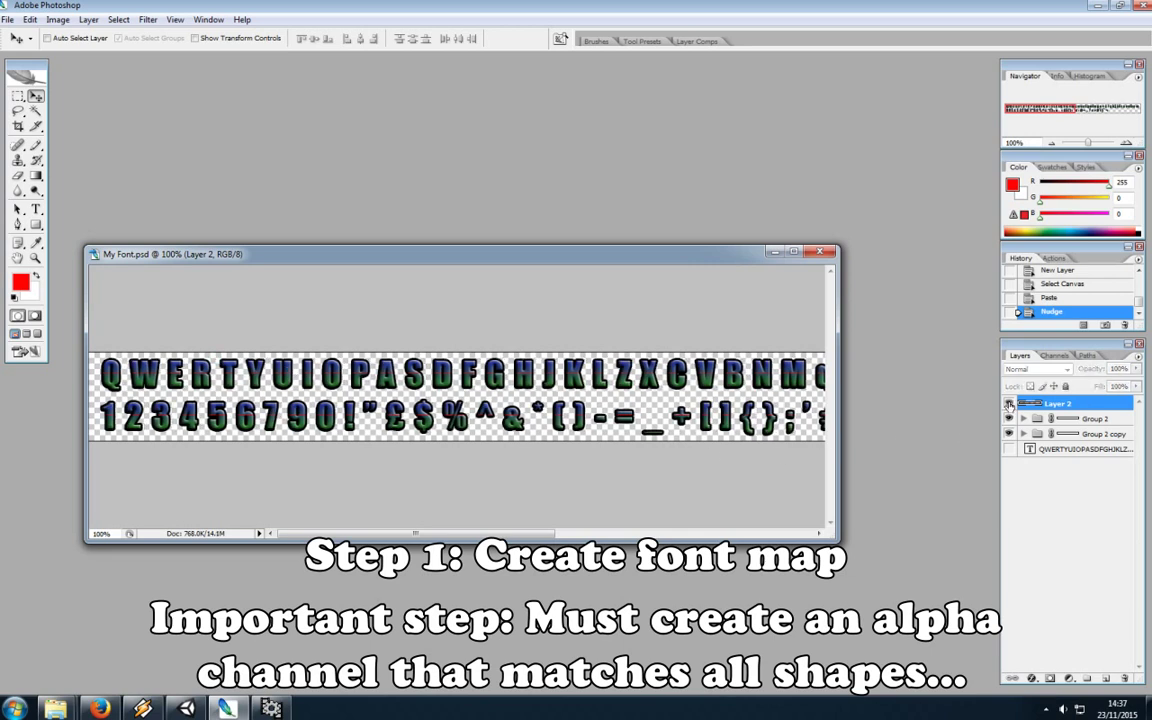
{"action": "left_click", "coordinate": [1025, 407], "text": "ctrl"}
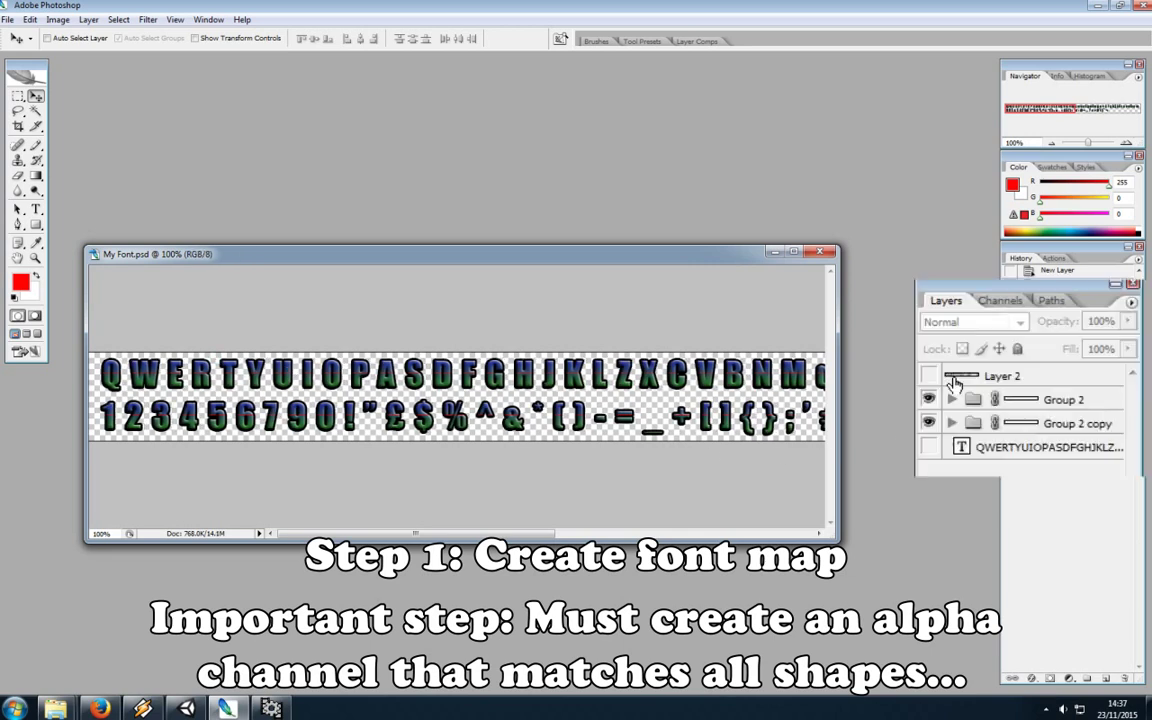
Save Layer 2's character shapes as an Alpha 1 channel, then add empty Layer 3.
{"action": "left_click", "coordinate": [960, 382], "text": "ctrl"}
{"action": "left_click", "coordinate": [1000, 300]}
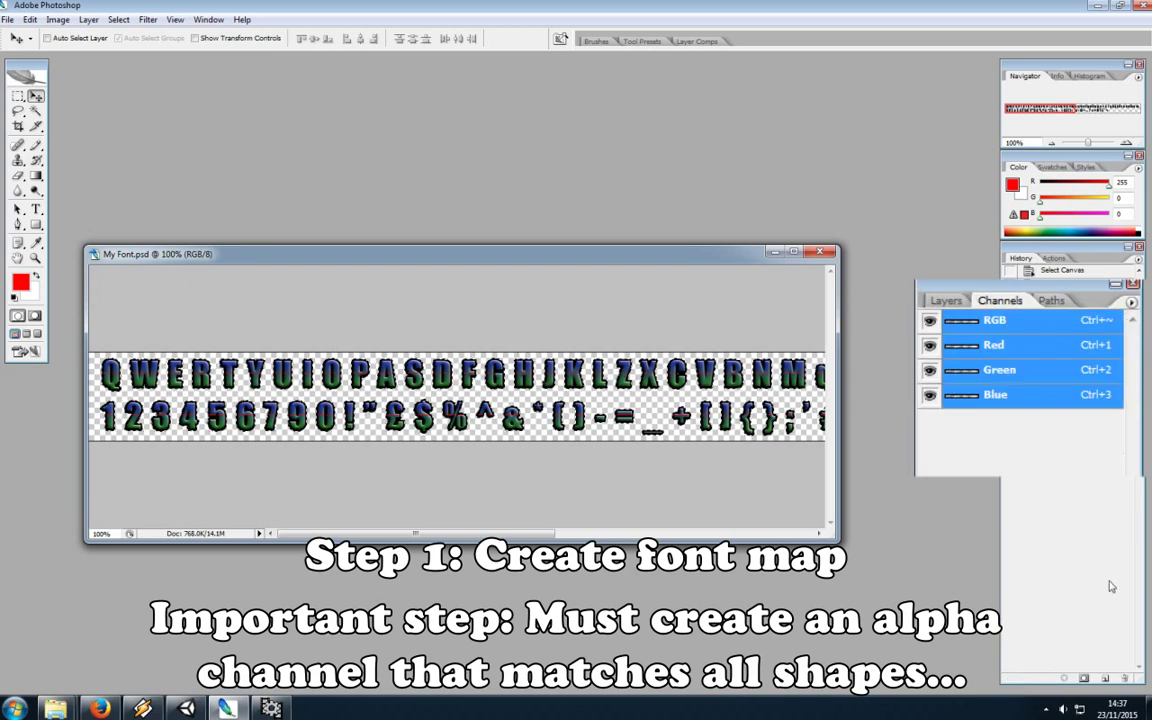
{"action": "left_click", "coordinate": [1083, 679]}
{"action": "left_click", "coordinate": [1010, 420]}
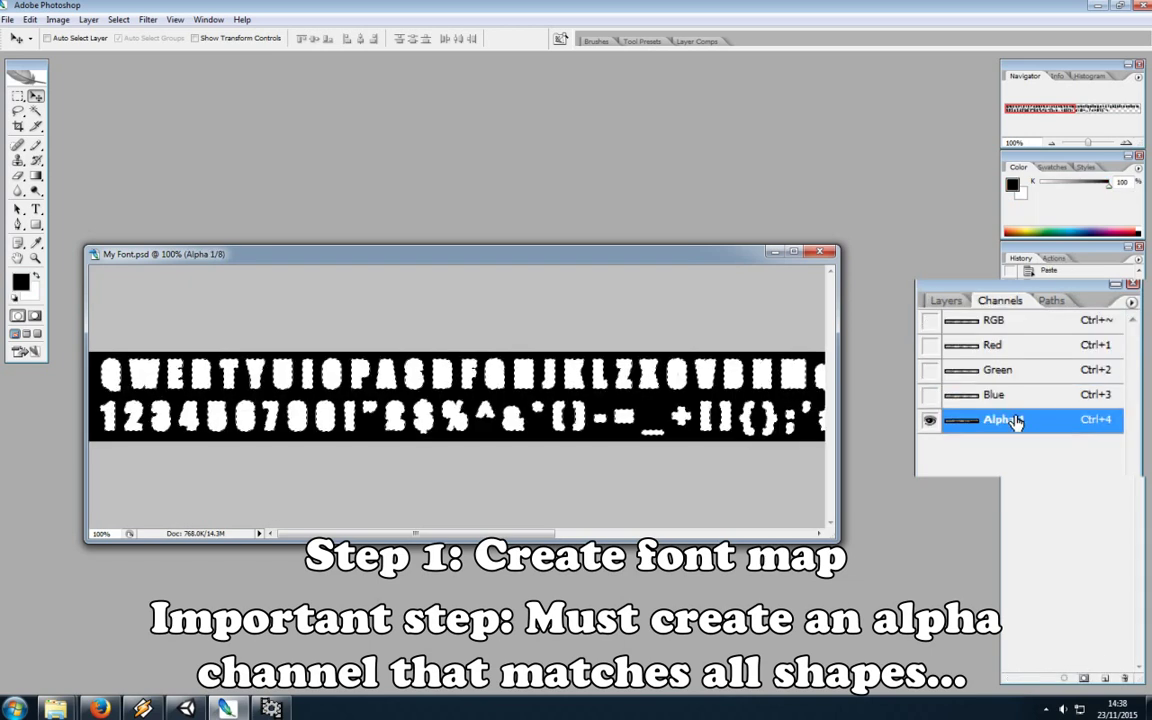
{"action": "left_click", "coordinate": [993, 320]}
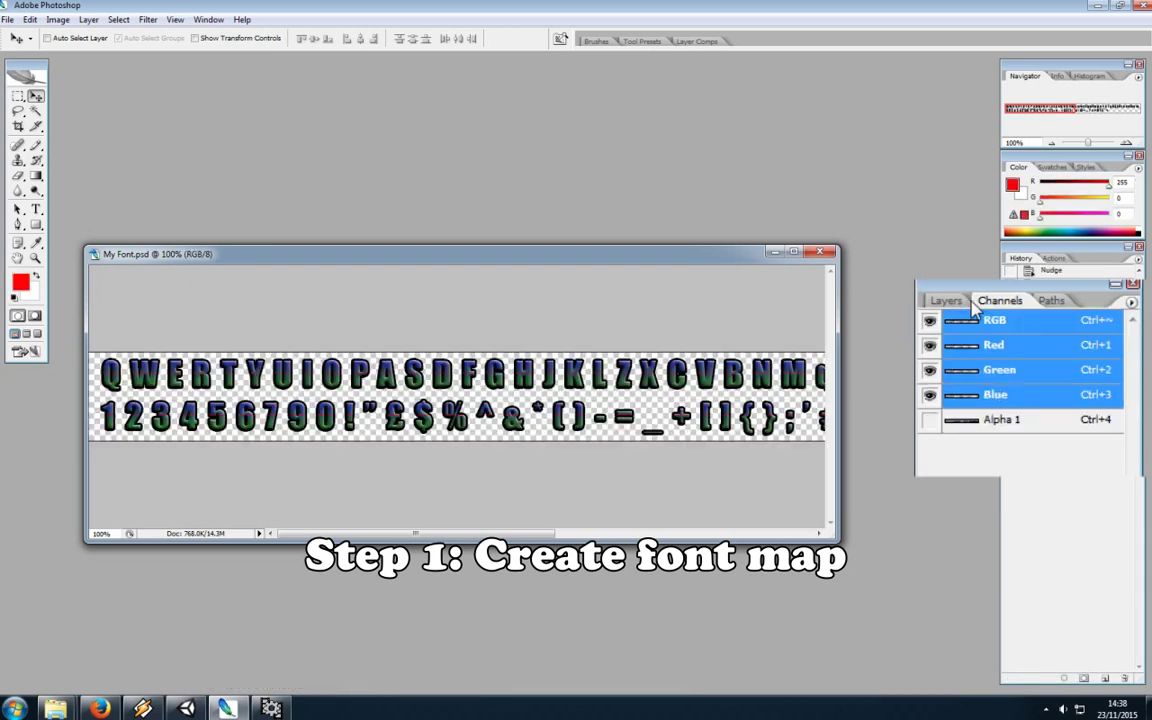
{"action": "left_click_drag", "start_coordinate": [945, 300], "coordinate": [1020, 357]}
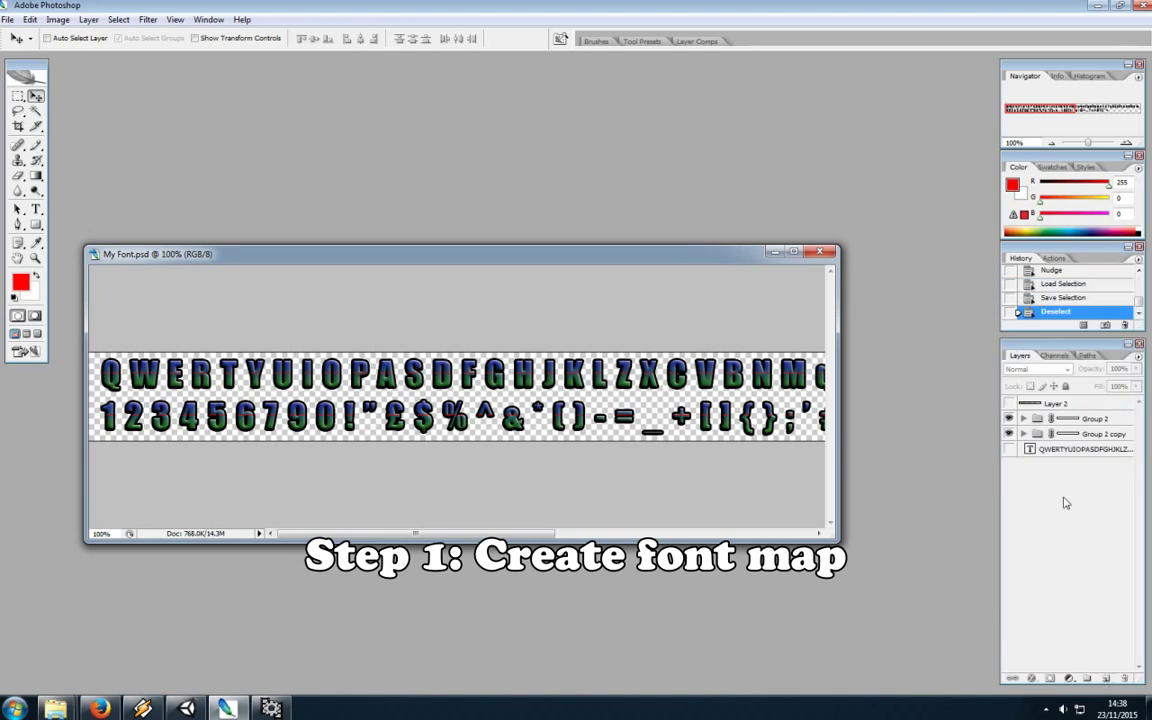
{"action": "left_click", "coordinate": [1107, 680]}
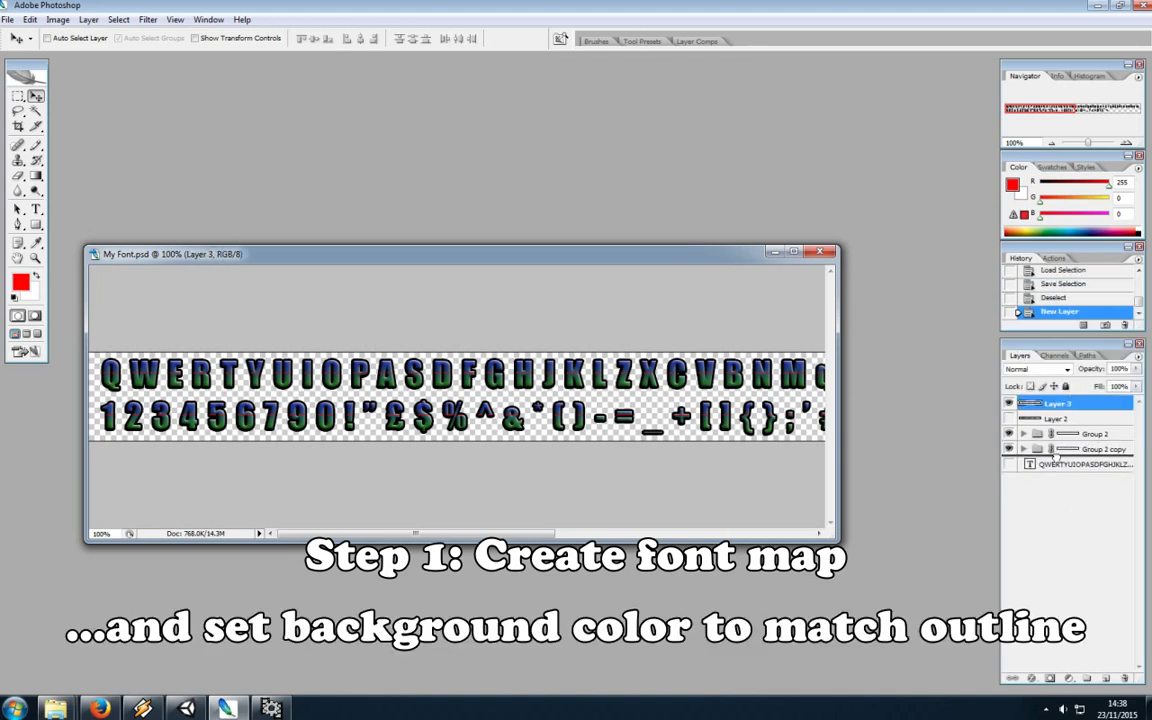
Move Layer 3 beneath the letter groups and fill it solid black.
{"action": "left_click_drag", "start_coordinate": [1058, 403], "coordinate": [1062, 462]}
{"action": "key", "text": "ctrl+BackSpace"}
{"action": "key", "text": "ctrl+i"}
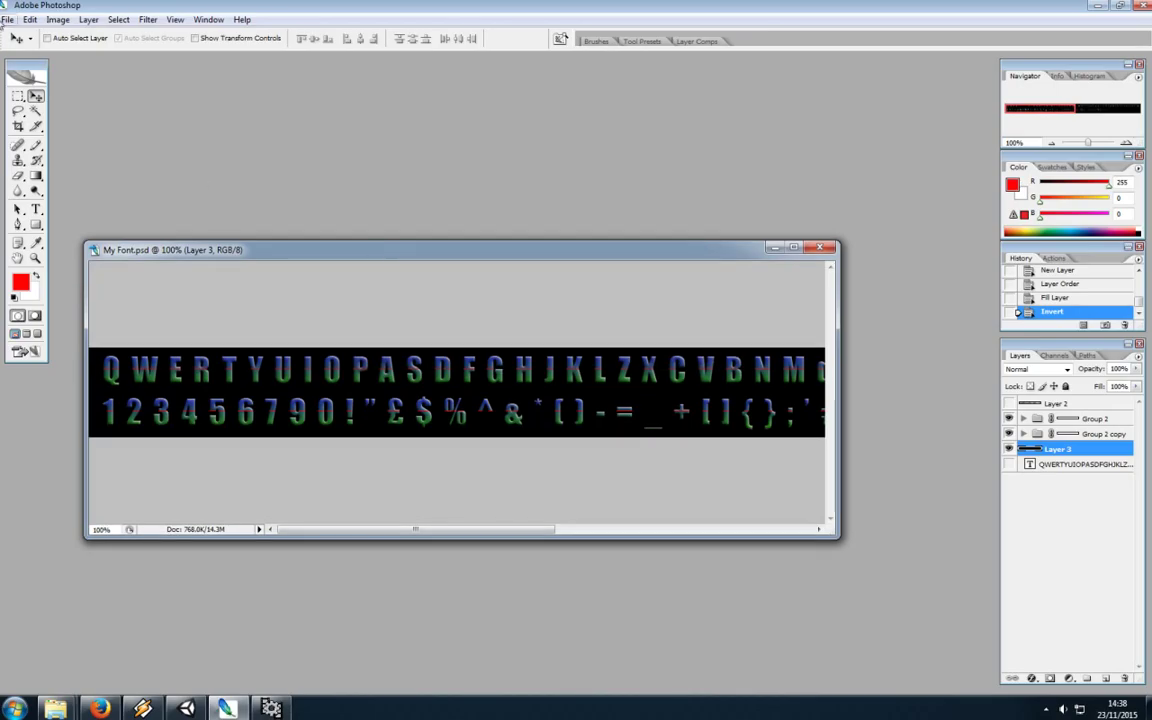
Save the font map again as My Font.psd.
{"action": "left_click", "coordinate": [7, 19]}
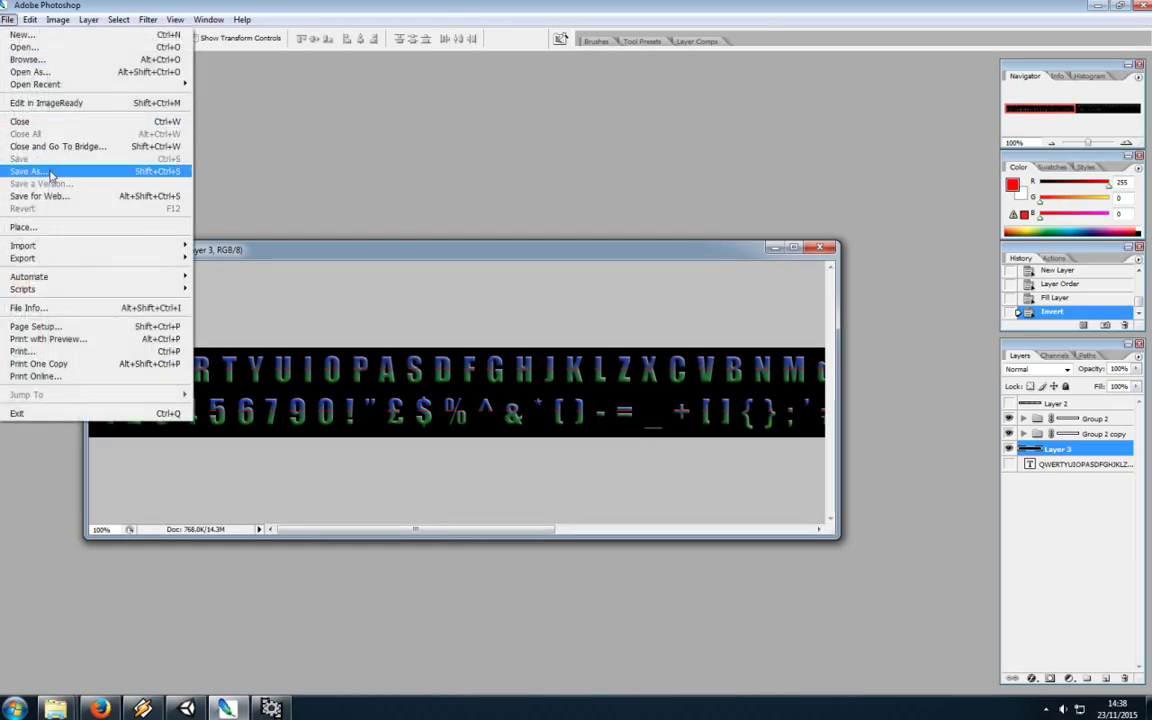
{"action": "left_click", "coordinate": [48, 157]}
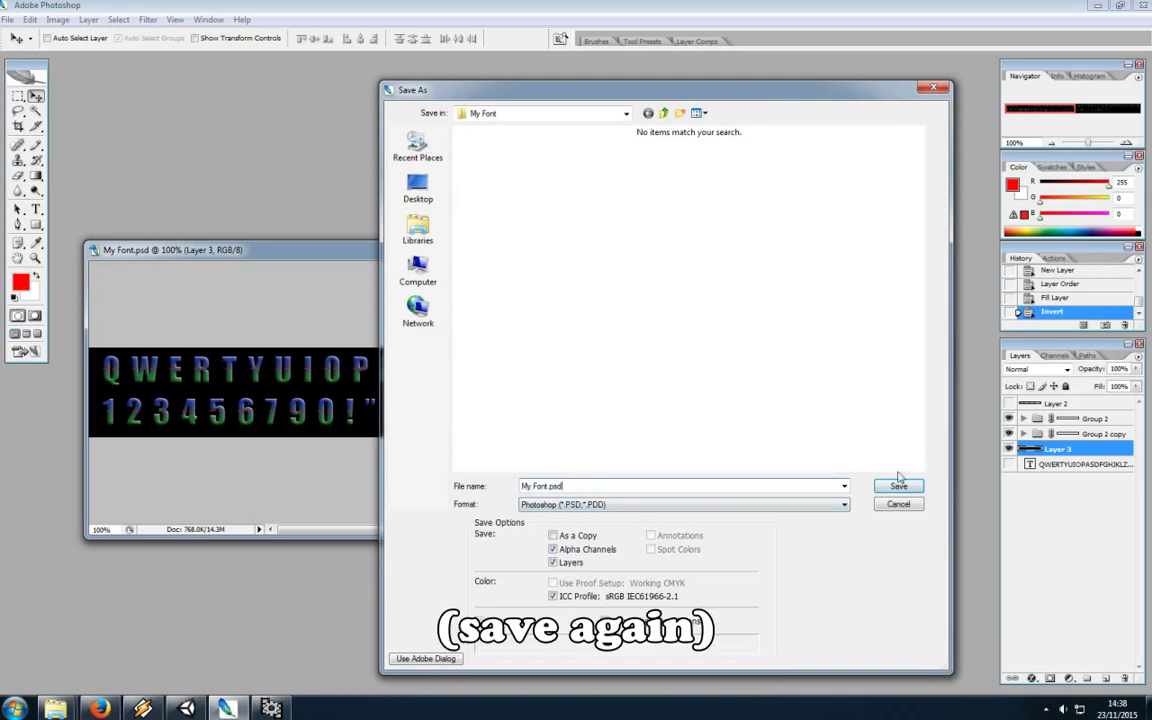
{"action": "left_click", "coordinate": [899, 486]}
{"action": "left_click", "coordinate": [728, 232]}
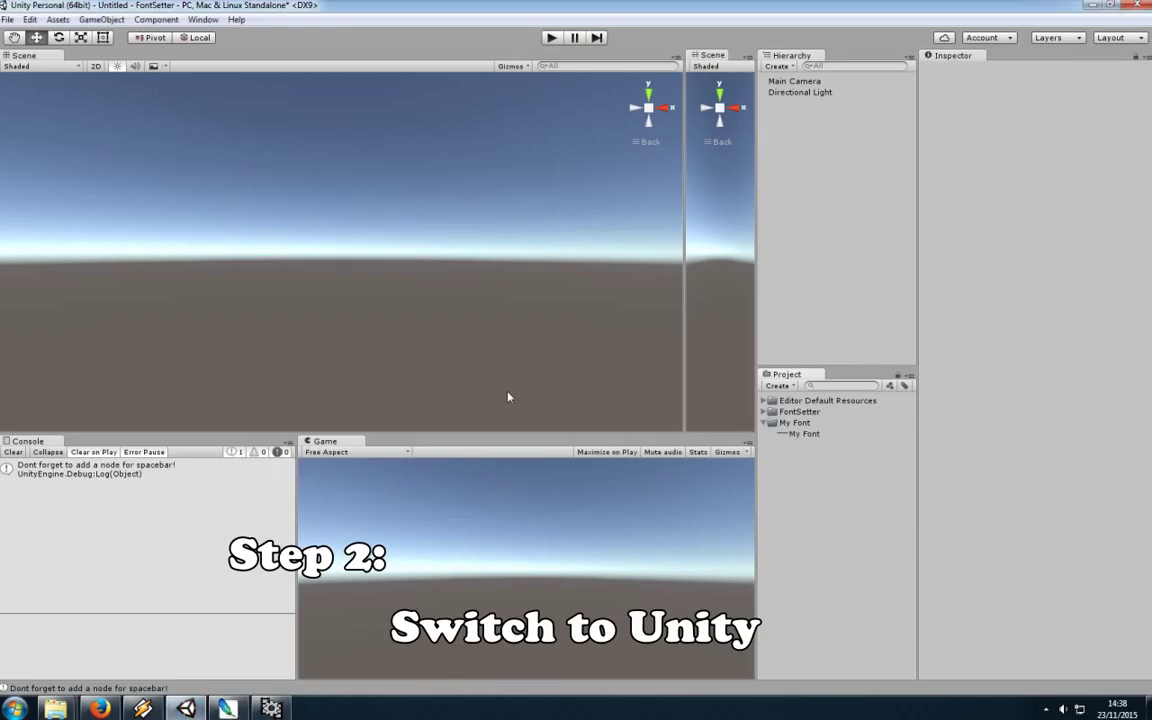
Set the My Font texture to Advanced type, Truecolor format, Read/Write Enabled, and apply.
{"action": "left_click", "coordinate": [799, 436]}
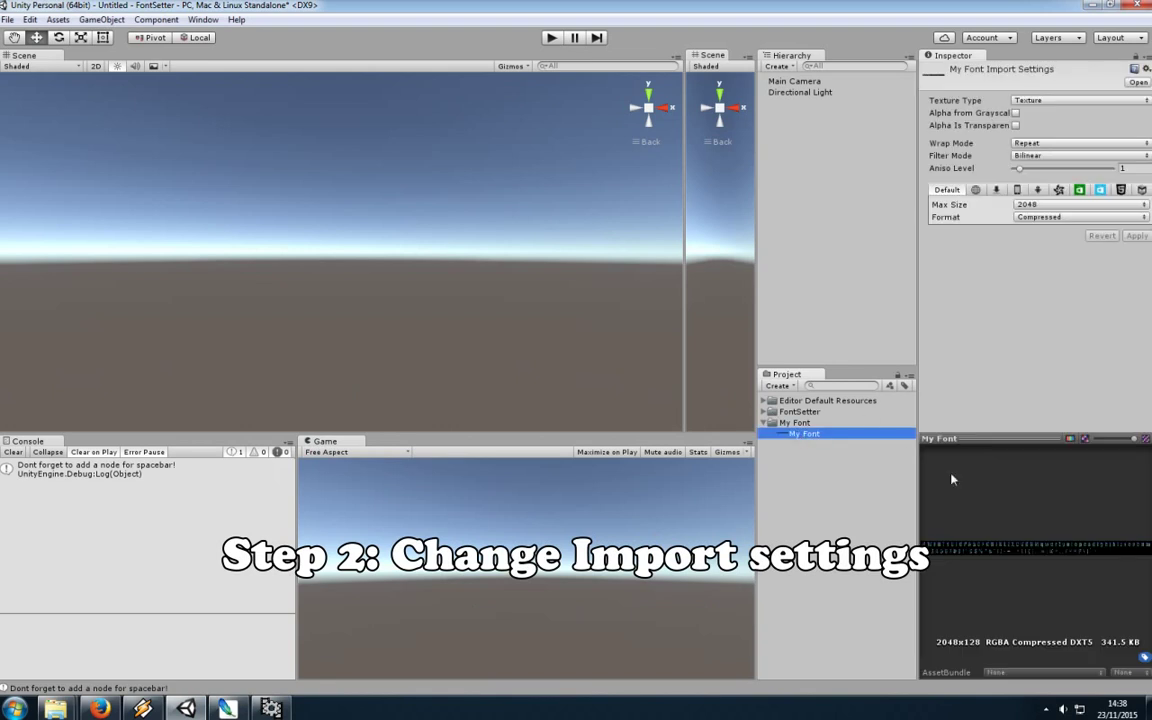
{"action": "left_click", "coordinate": [1070, 440]}
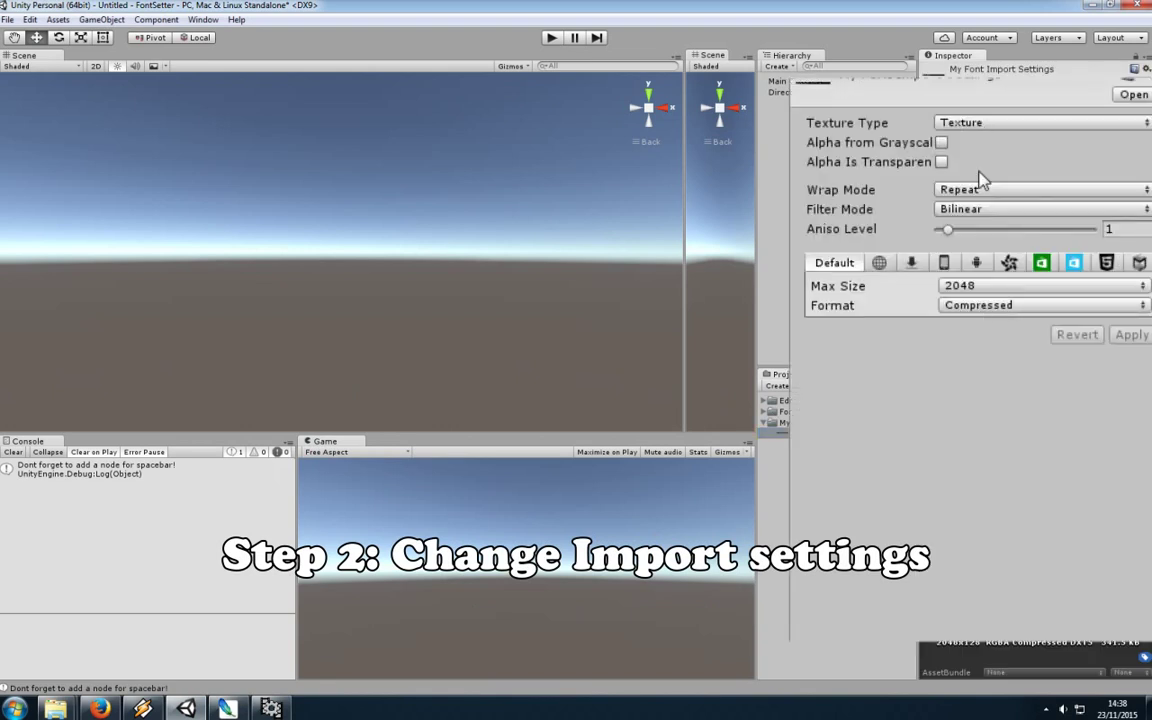
{"action": "left_click", "coordinate": [1000, 305]}
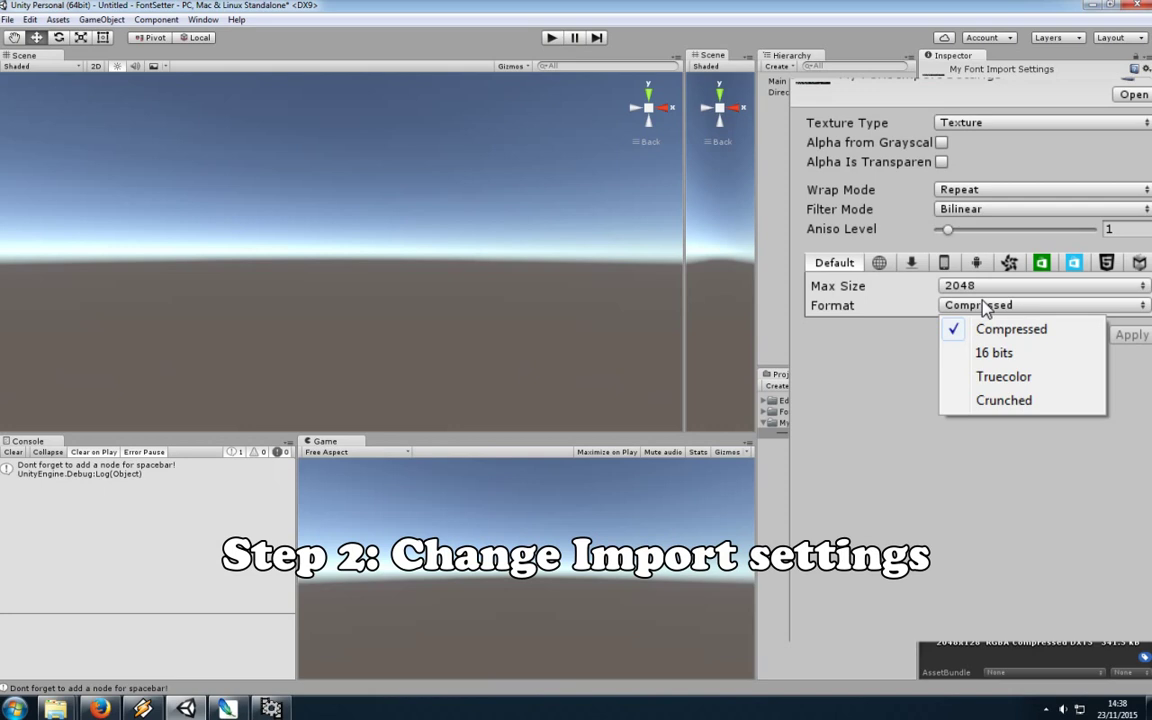
{"action": "left_click", "coordinate": [1025, 379]}
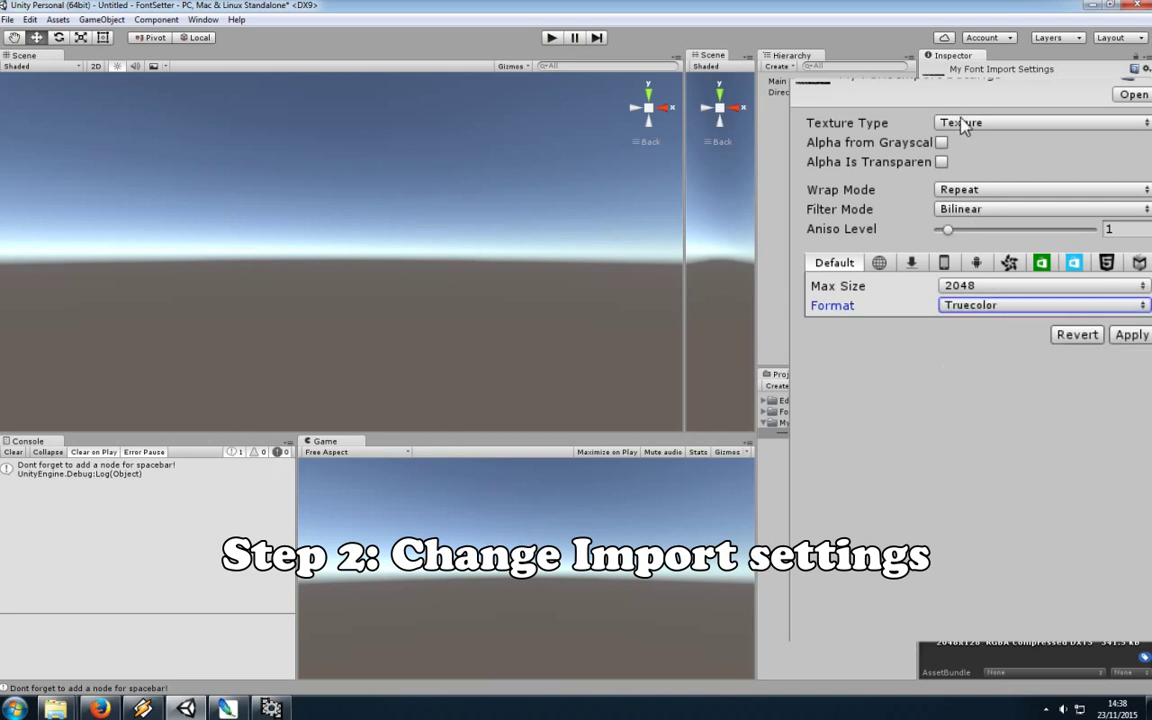
{"action": "left_click", "coordinate": [963, 125]}
{"action": "left_click", "coordinate": [990, 335]}
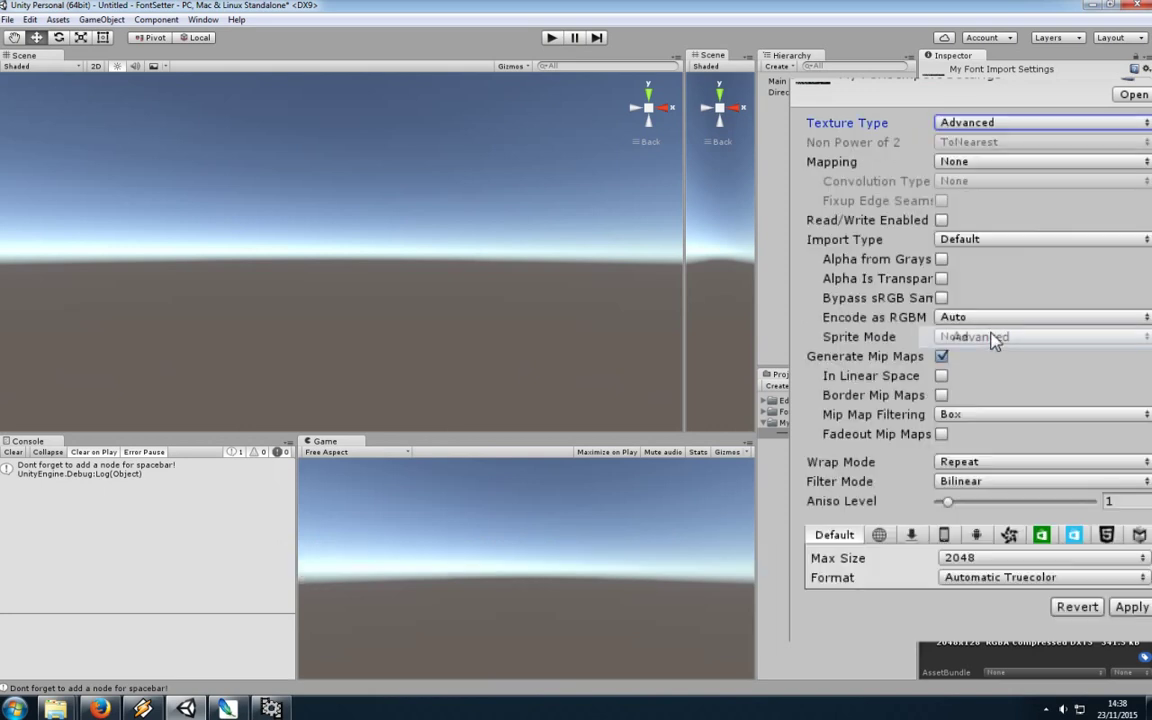
{"action": "left_click", "coordinate": [942, 220]}
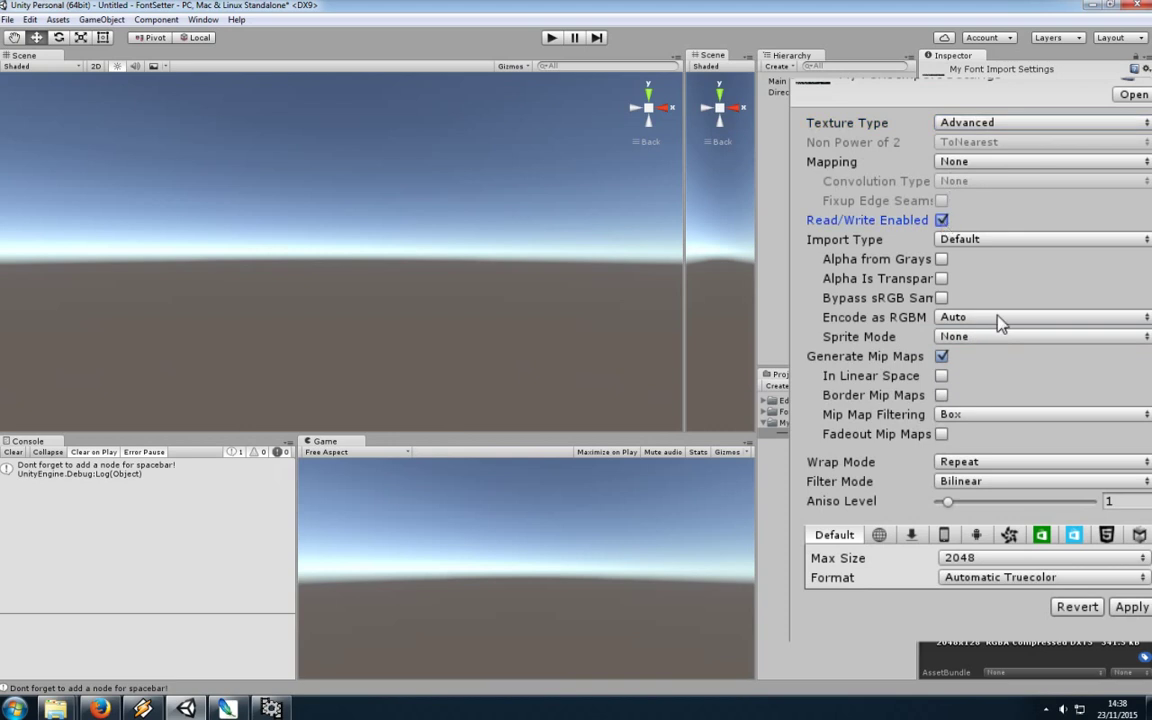
{"action": "left_click", "coordinate": [1122, 608]}
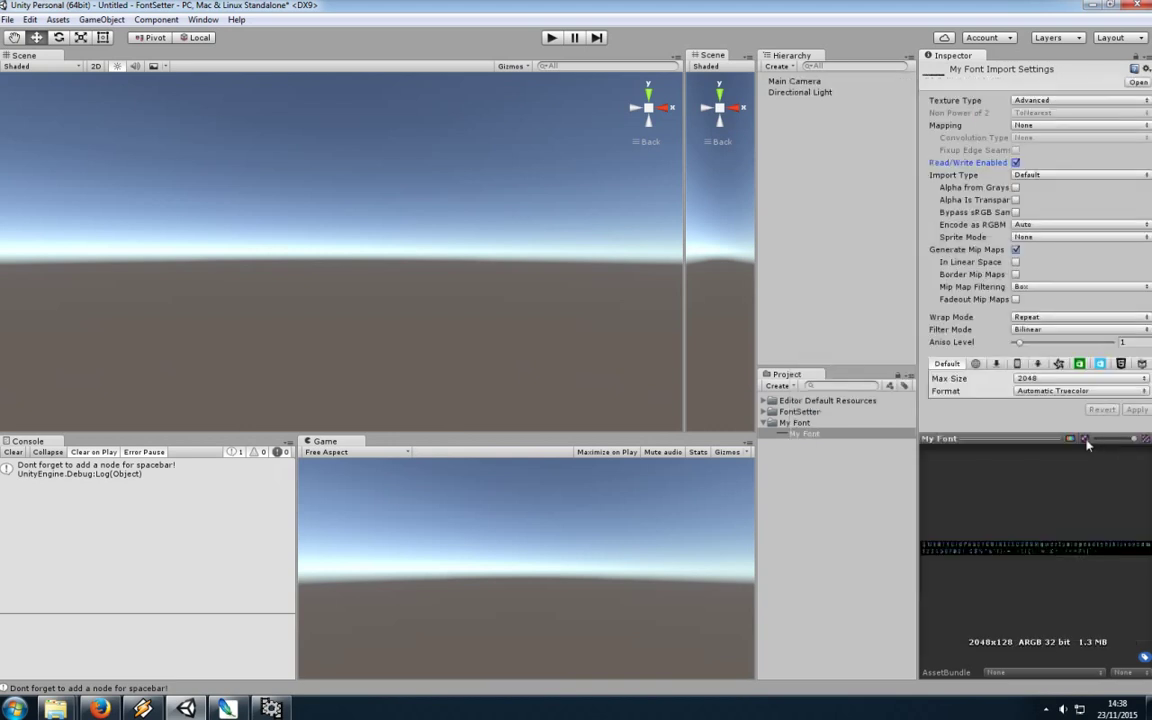
{"action": "left_click", "coordinate": [1074, 441]}
Load the My Font texture into the Font Editor and inspect the generated font and material.
{"action": "left_click", "coordinate": [203, 19]}
{"action": "left_click", "coordinate": [242, 93]}
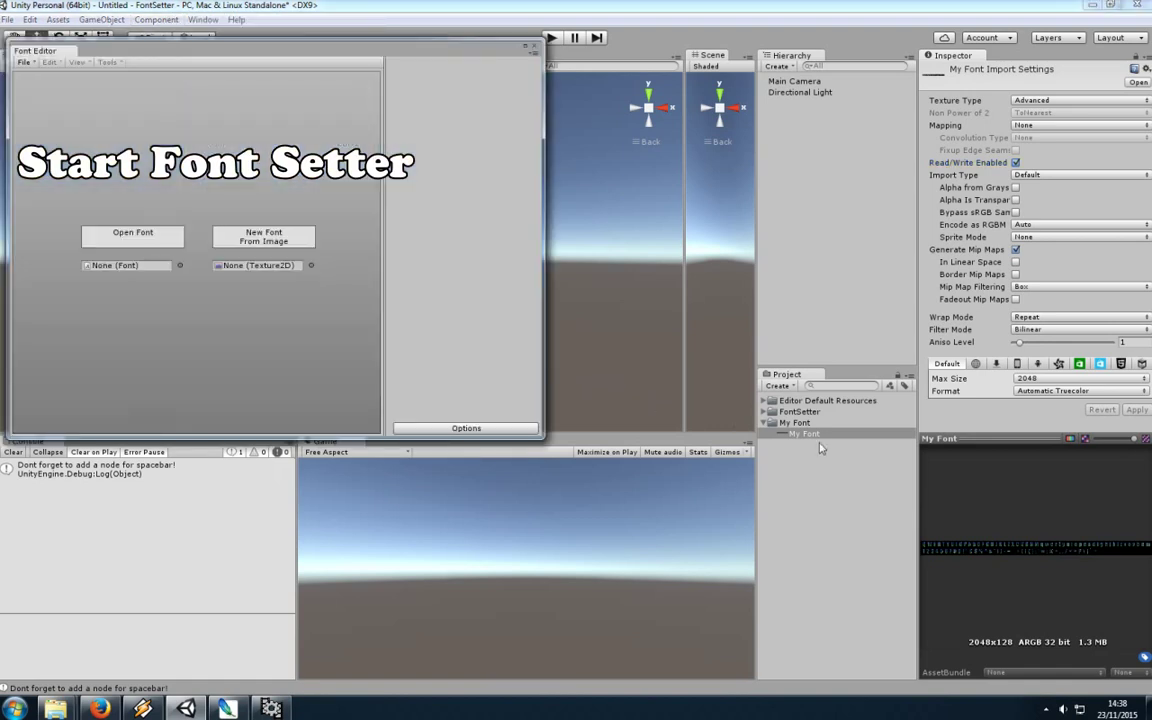
{"action": "left_click_drag", "start_coordinate": [803, 434], "coordinate": [258, 265]}
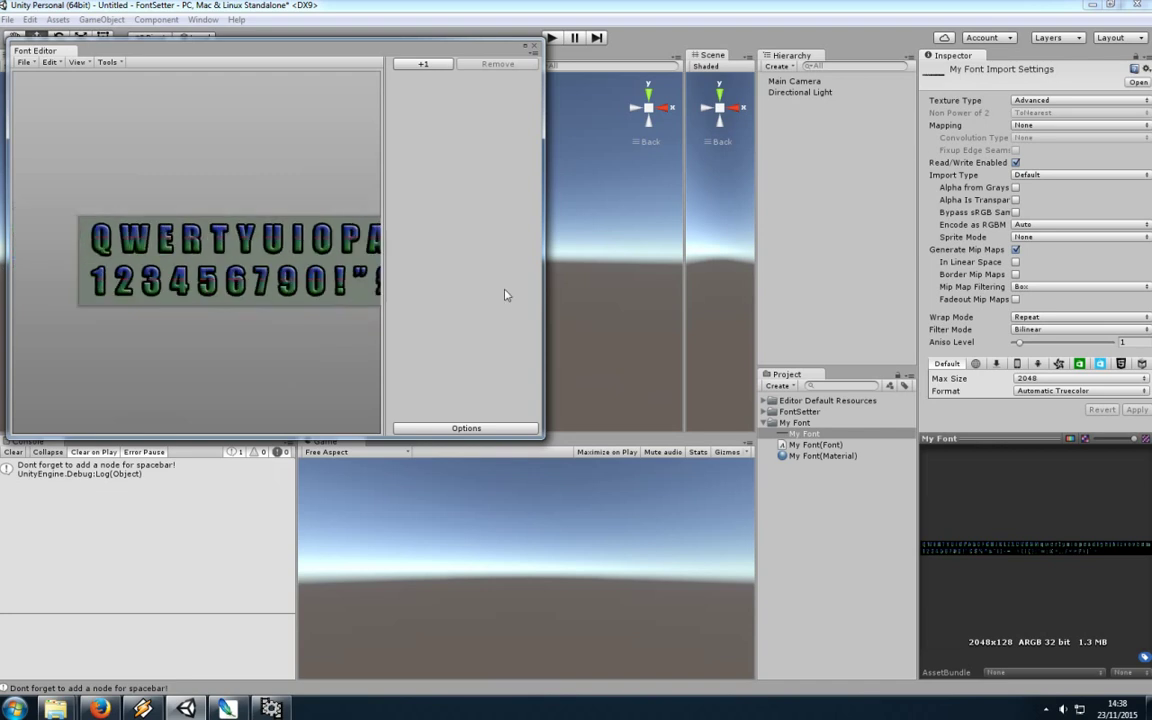
{"action": "left_click", "coordinate": [820, 445]}
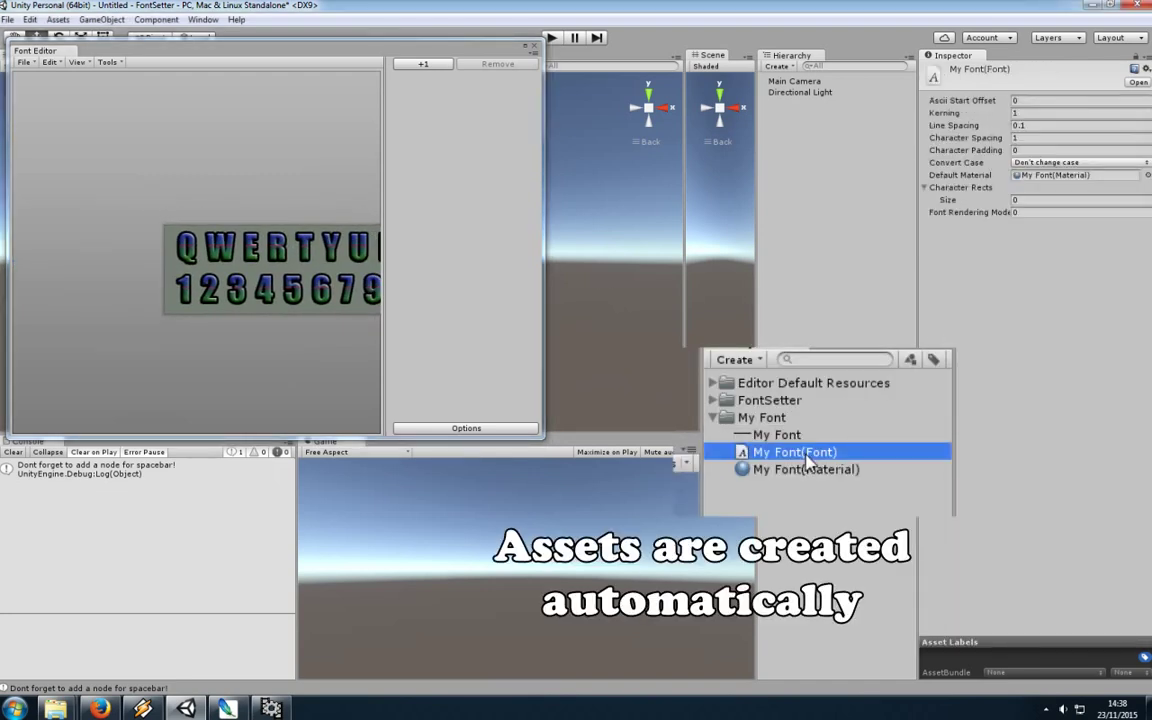
{"action": "left_click", "coordinate": [805, 468]}
{"action": "left_click", "coordinate": [806, 453]}
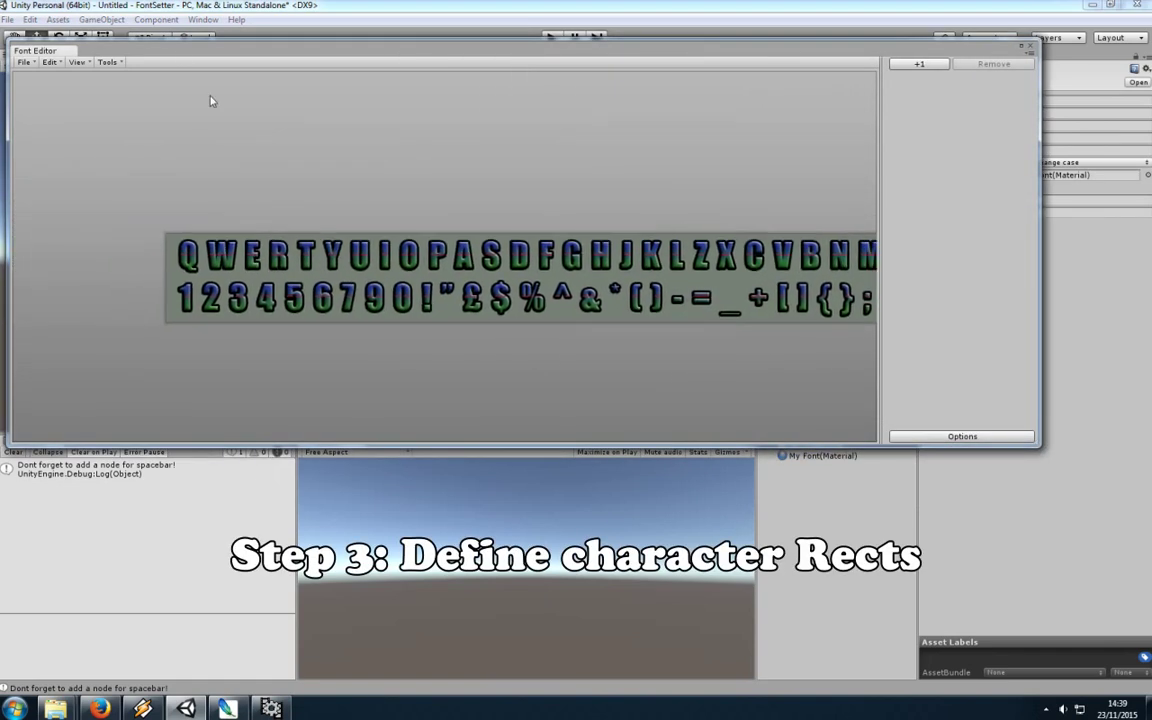
Run Auto-set glyphs (smart) and label each glyph, starting with Q, confirming each with Enter.
{"action": "left_click", "coordinate": [92, 53]}
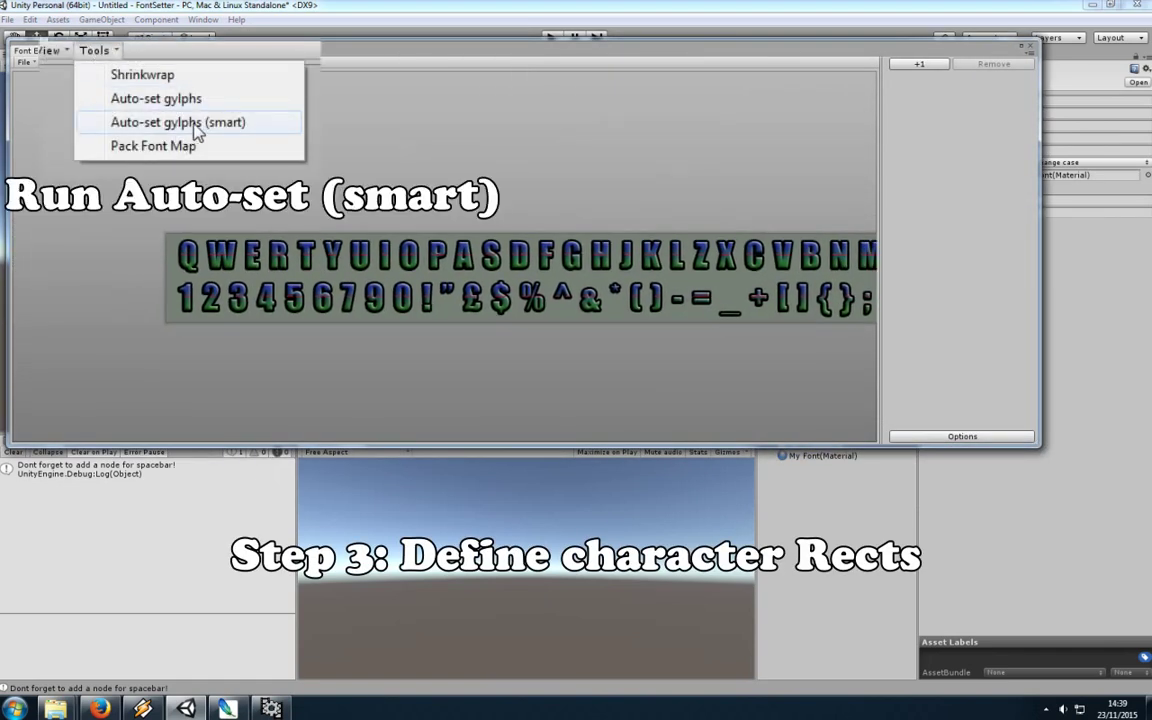
{"action": "left_click", "coordinate": [196, 126]}
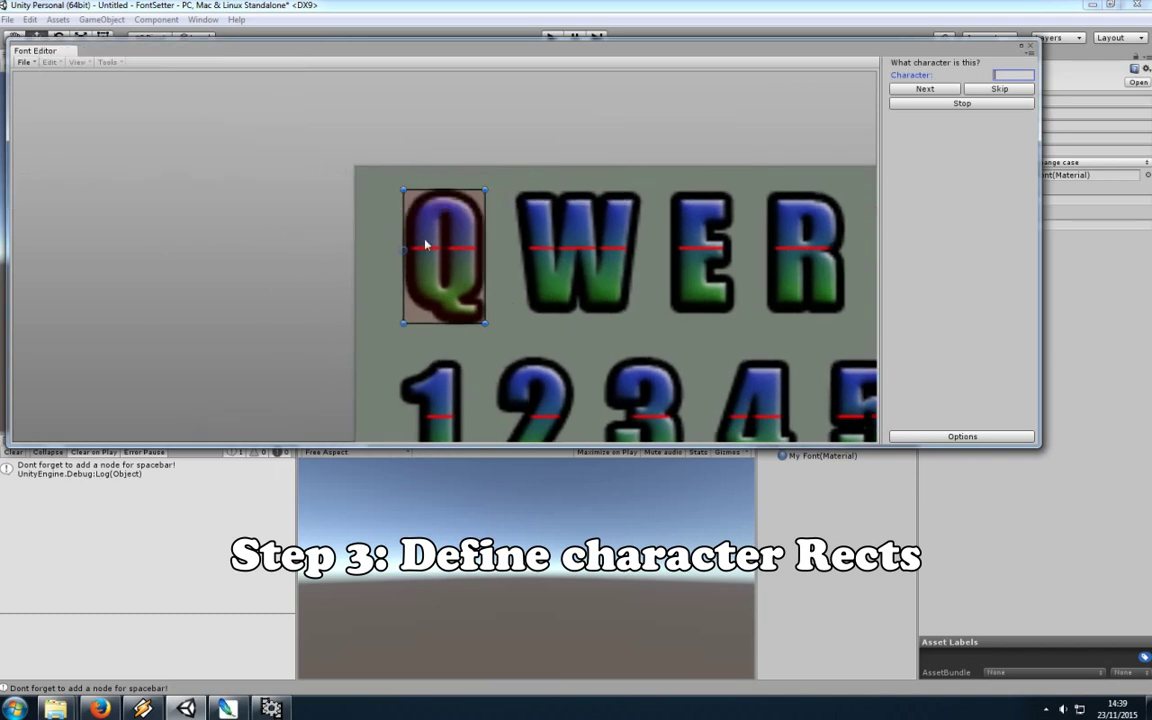
{"action": "type", "text": "Q"}
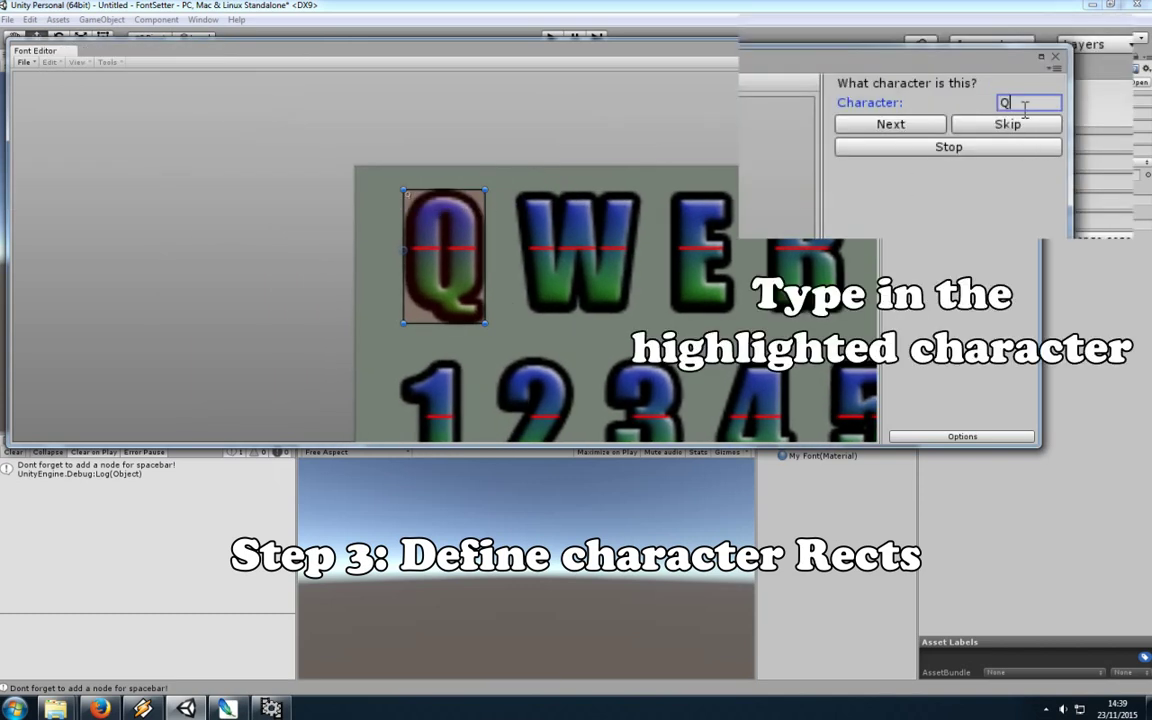
{"action": "key", "text": "Return"}
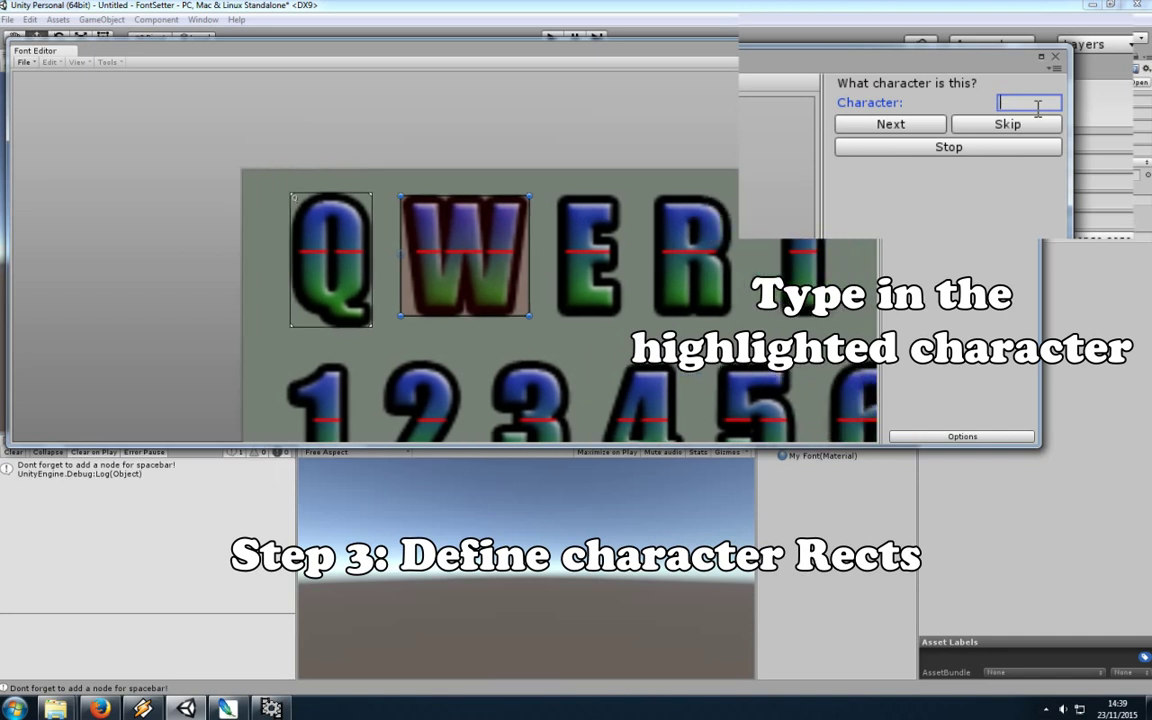
{"action": "key", "text": "Return"}
{"action": "key", "text": "Return"}
{"action": "key", "text": "Return"}
{"action": "key", "text": "Return"}
{"action": "key", "text": "Return"}
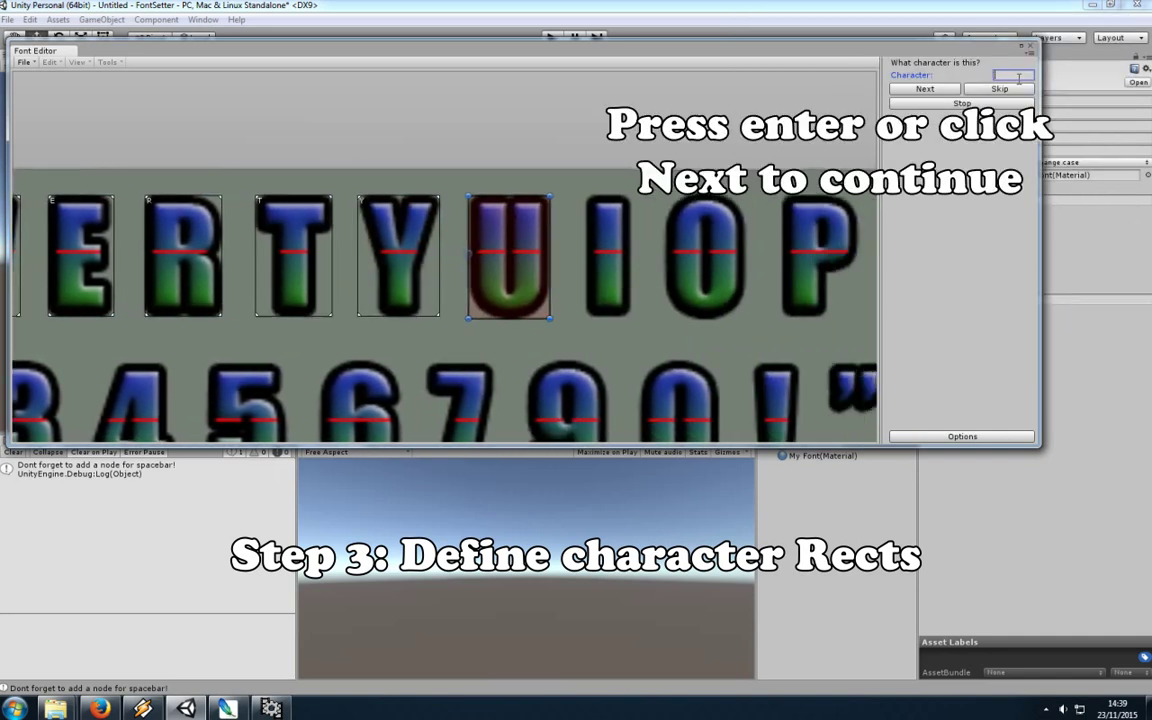
{"action": "key", "text": "Return"}
{"action": "key", "text": "Return"}
{"action": "key", "text": "Return"}
{"action": "key", "text": "Return"}
{"action": "key", "text": "Return"}
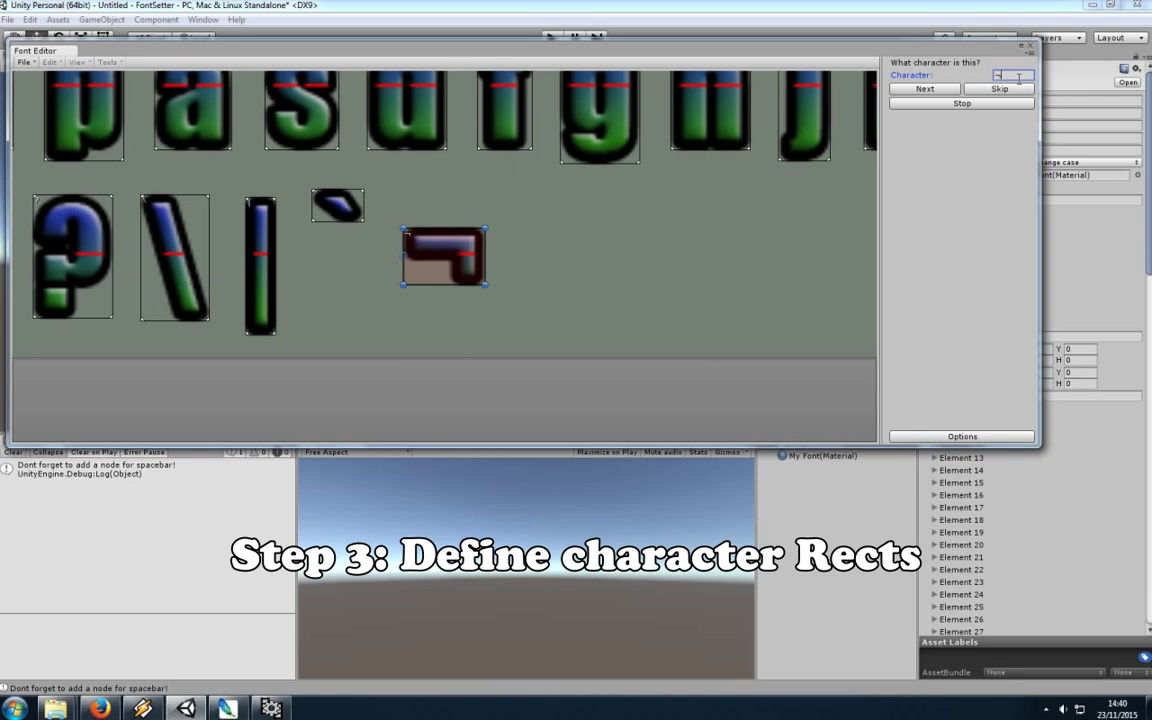
{"action": "key", "text": "Return"}
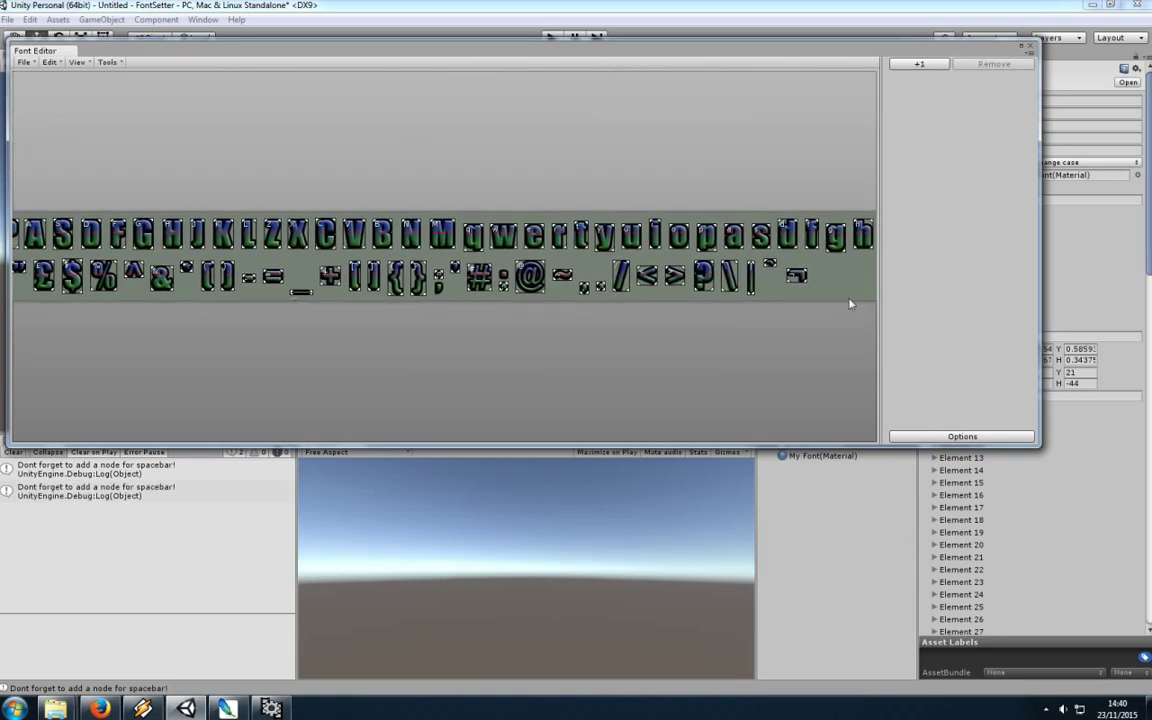
{"action": "scroll", "coordinate": [738, 300], "scroll_direction": "up", "scroll_amount": 5}
Add a +1 glyph node beside the ¬ glyph and shrink it into a narrow space-character box.
{"action": "middle_click_drag", "start_coordinate": [522, 267], "coordinate": [154, 199]}
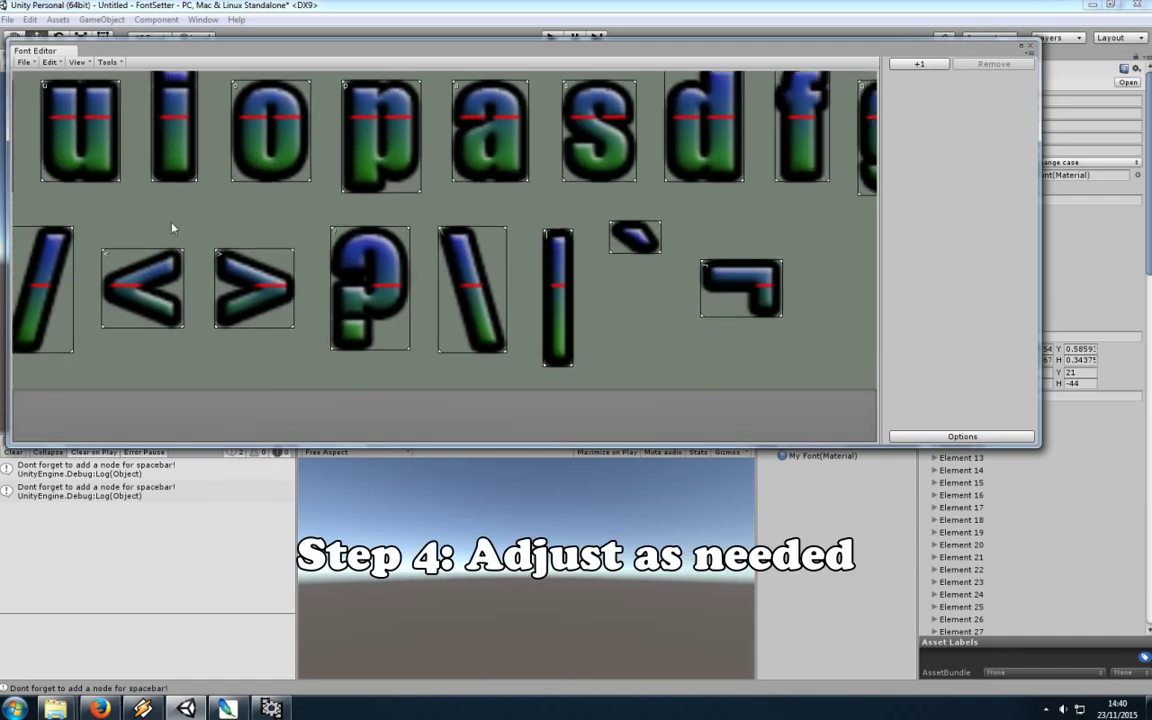
{"action": "left_click", "coordinate": [577, 283]}
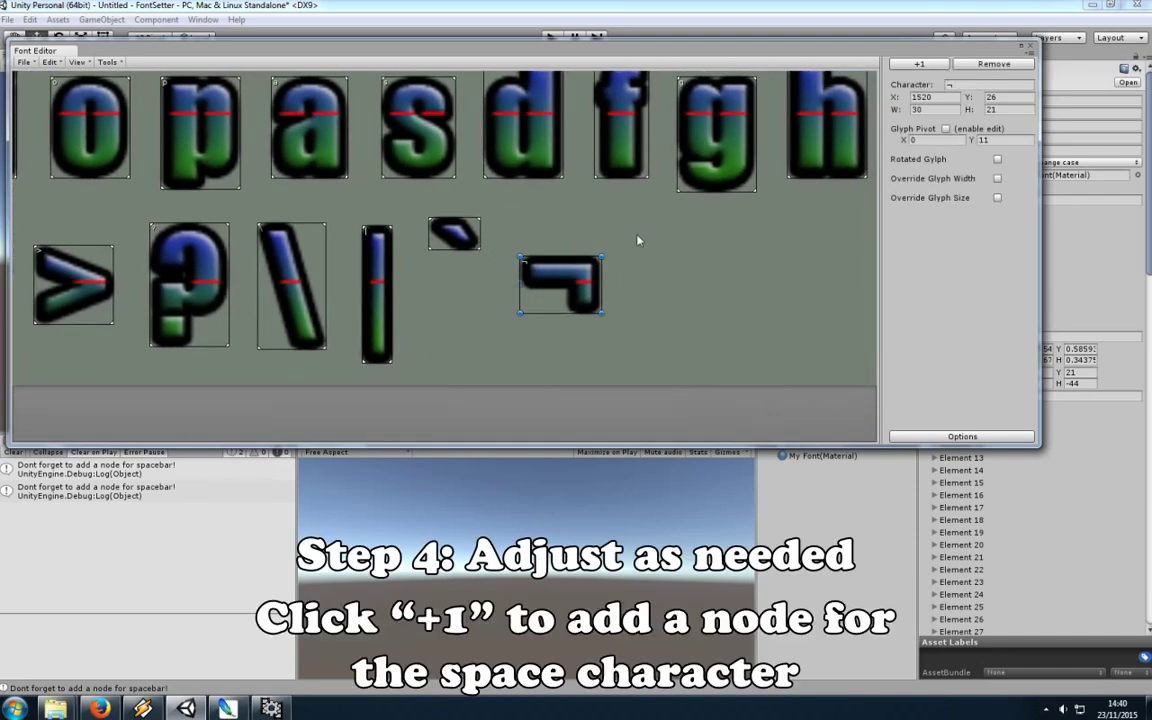
{"action": "left_click", "coordinate": [916, 66]}
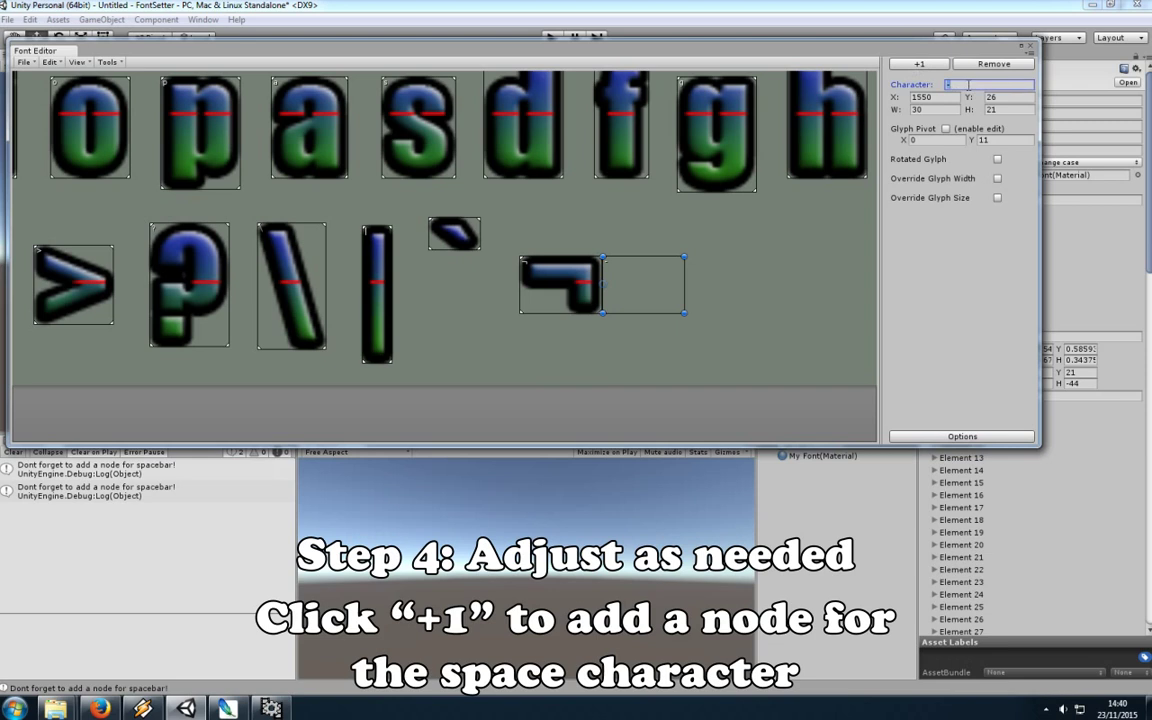
{"action": "mouse_move", "coordinate": [643, 280]}
{"action": "left_mouse_down"}
{"action": "mouse_move", "coordinate": [663, 280]}
{"action": "mouse_move", "coordinate": [666, 319]}
{"action": "left_mouse_up"}
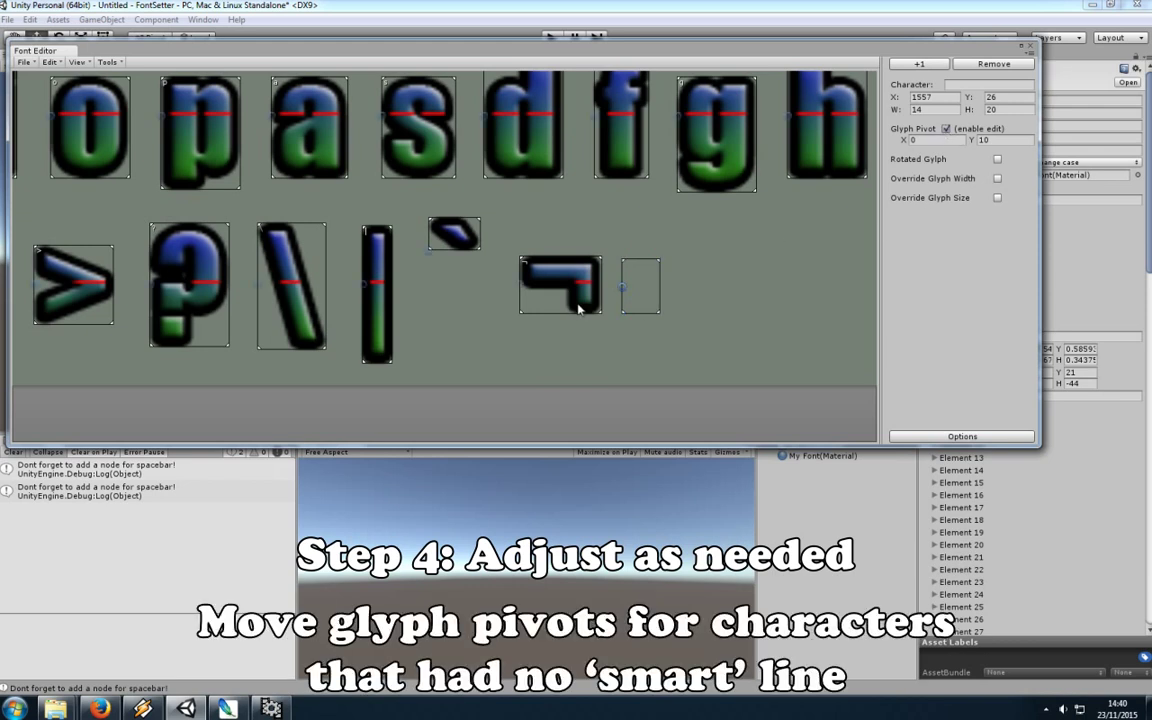
Show the Font Editor options for Snap, Snap to pixels and colours, leaving the snap mode unchanged.
{"action": "left_click", "coordinate": [962, 437]}
{"action": "left_click", "coordinate": [1013, 349]}
{"action": "left_click", "coordinate": [1025, 380]}
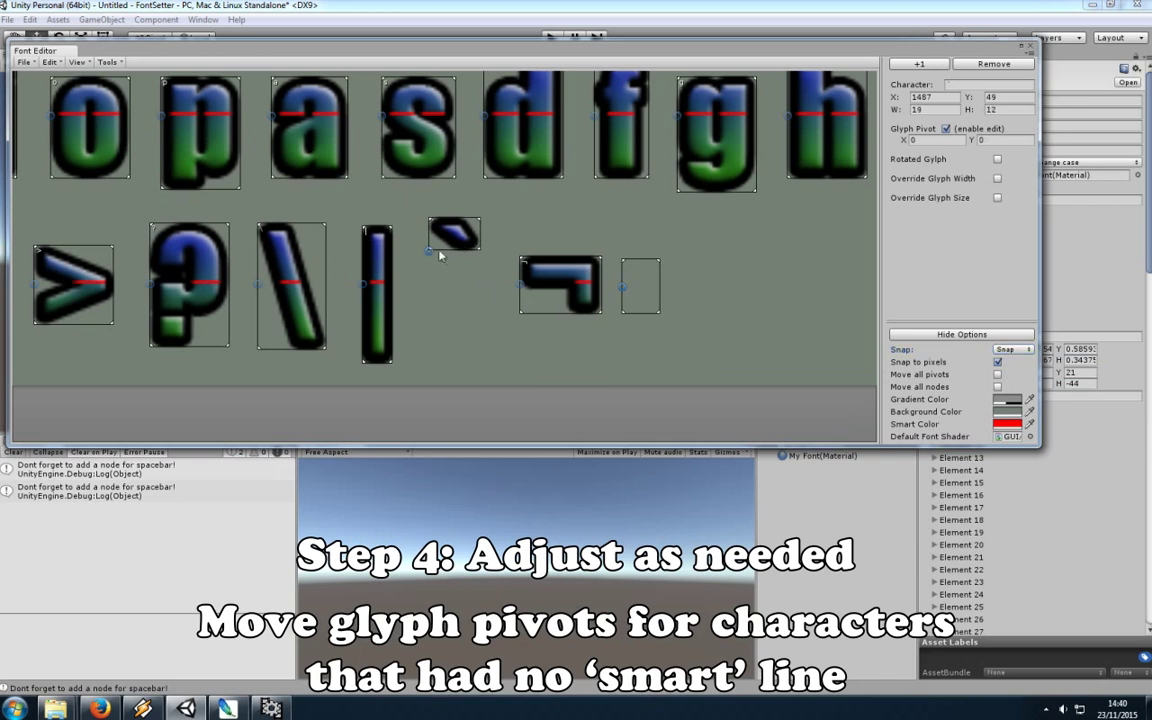
{"action": "scroll", "coordinate": [293, 400], "scroll_direction": "up", "scroll_amount": 10}
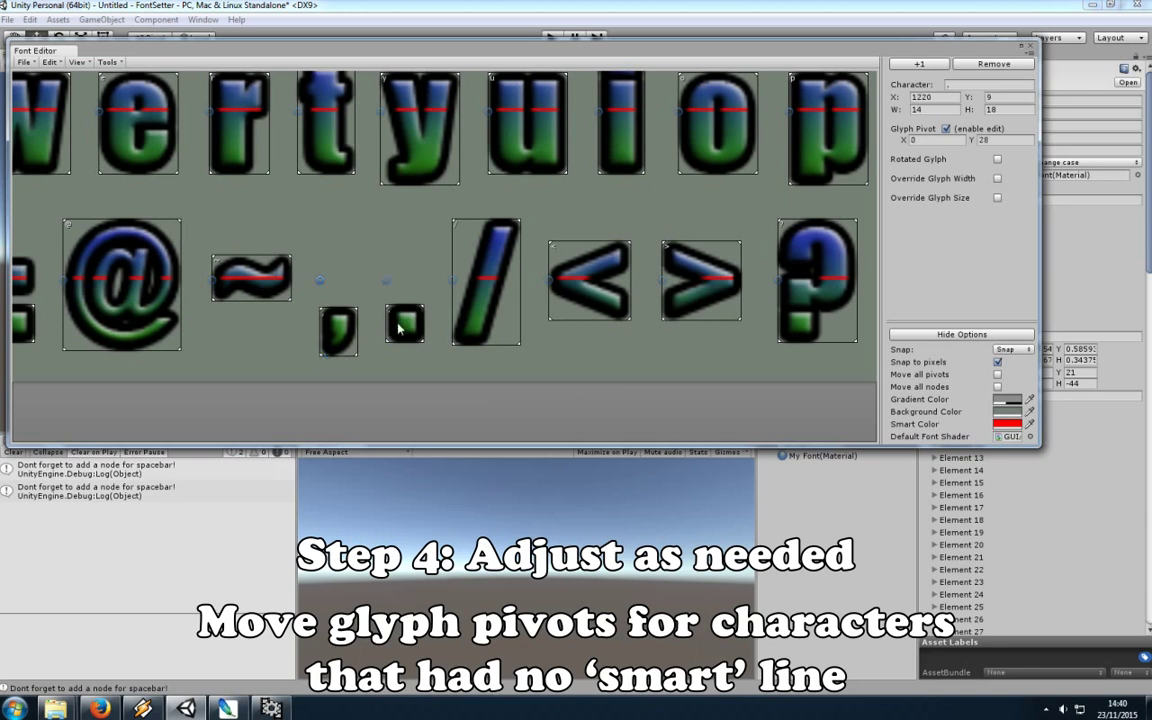
{"action": "scroll", "coordinate": [400, 395], "scroll_direction": "up", "scroll_amount": 6}
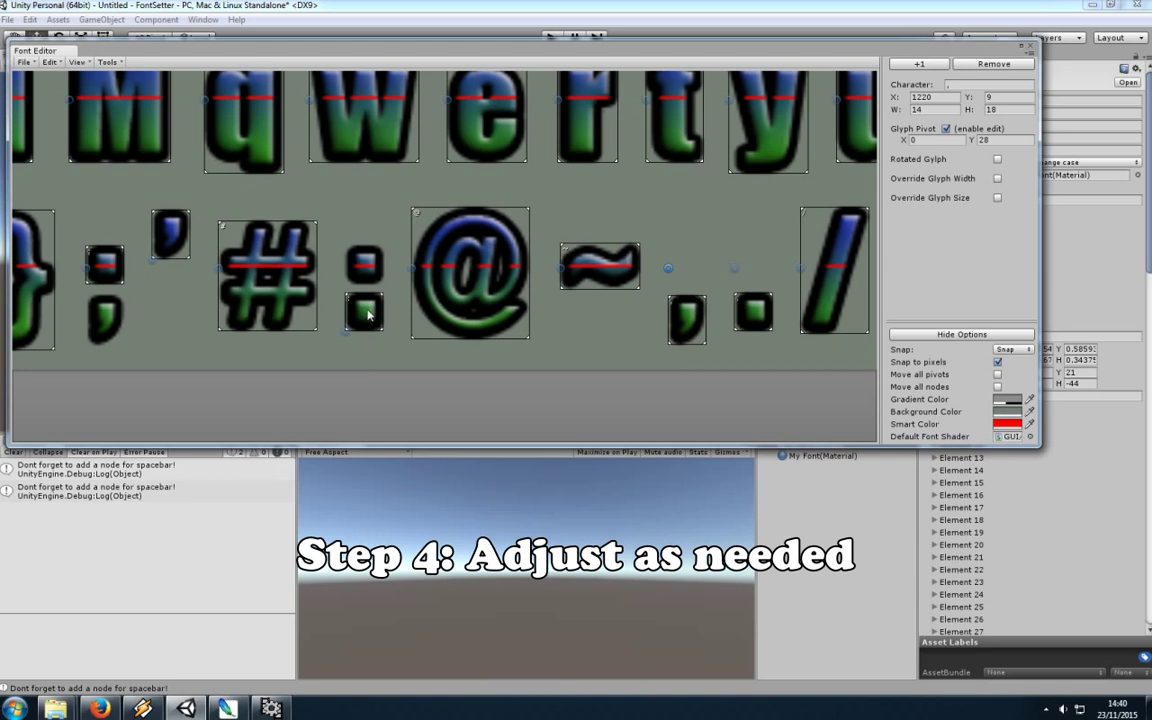
Extend the colon node over both dots and Shrinkwrap it to the glyph.
{"action": "mouse_move", "coordinate": [375, 330]}
{"action": "left_mouse_down"}
{"action": "mouse_move", "coordinate": [378, 262]}
{"action": "mouse_move", "coordinate": [388, 350]}
{"action": "mouse_move", "coordinate": [375, 313]}
{"action": "mouse_move", "coordinate": [400, 358]}
{"action": "left_mouse_up"}
{"action": "left_click", "coordinate": [946, 130]}
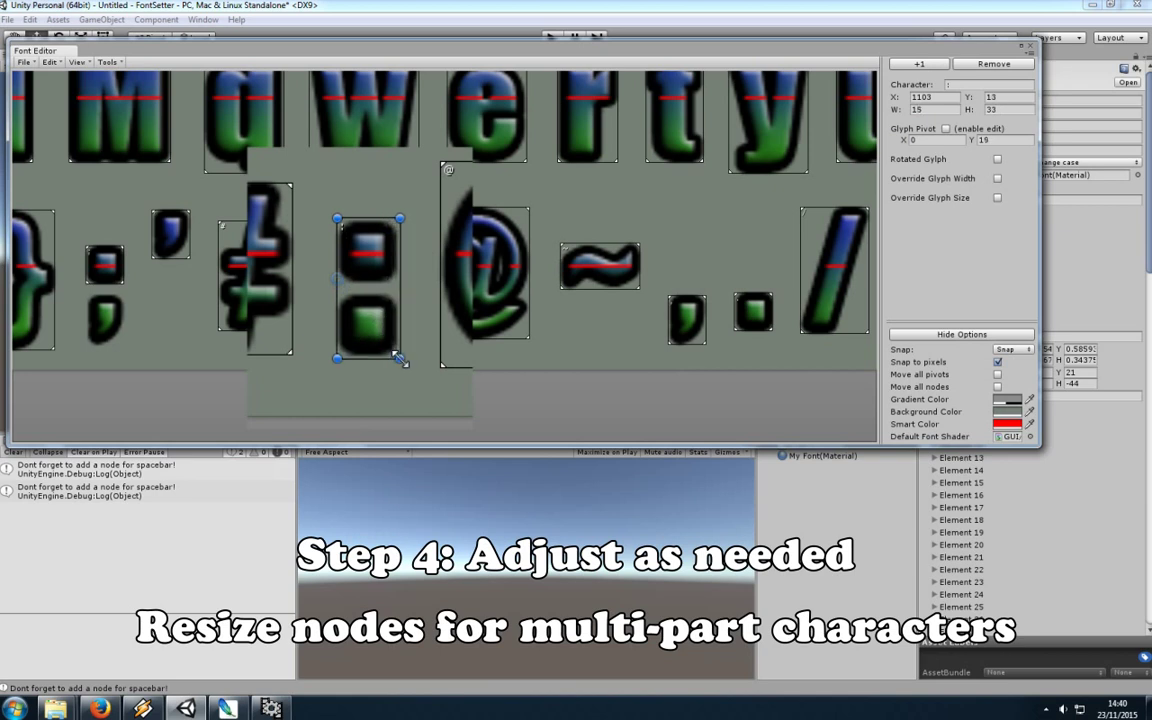
{"action": "left_click", "coordinate": [118, 63]}
{"action": "left_click", "coordinate": [130, 74]}
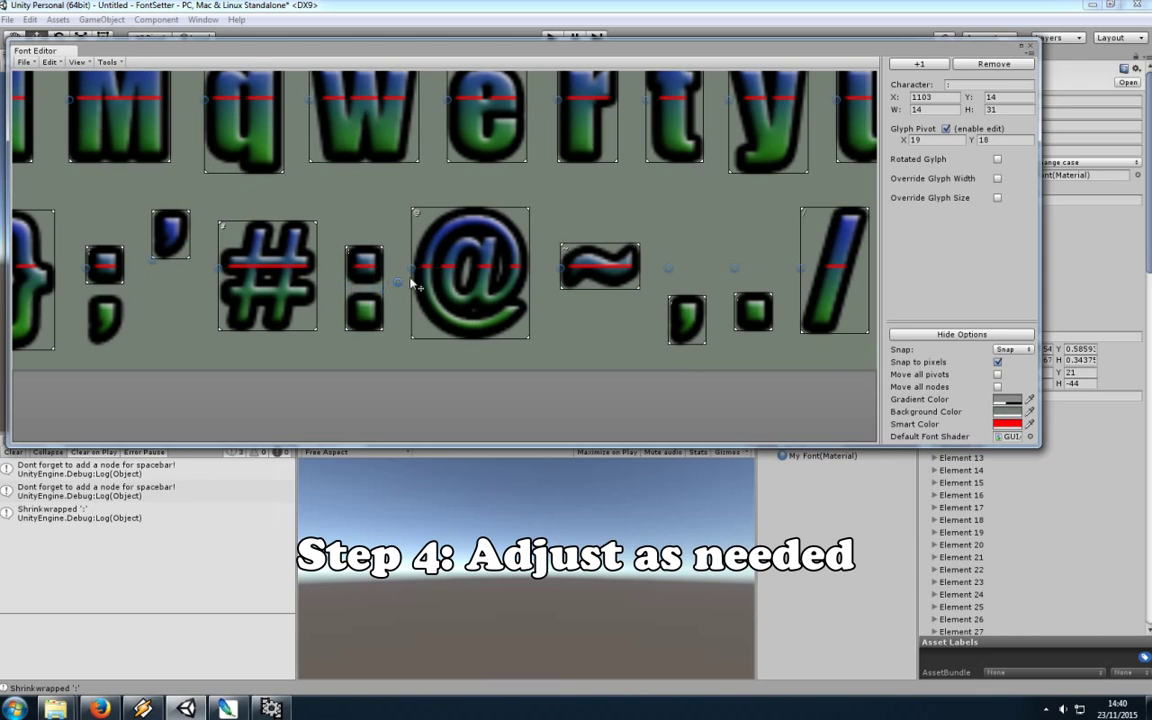
{"action": "scroll", "coordinate": [413, 285], "scroll_direction": "left", "scroll_amount": 3}
Stretch the semicolon node over its dot and comma, then Shrinkwrap it to 14×36 pixels.
{"action": "left_click", "coordinate": [287, 288]}
{"action": "left_click", "coordinate": [946, 129]}
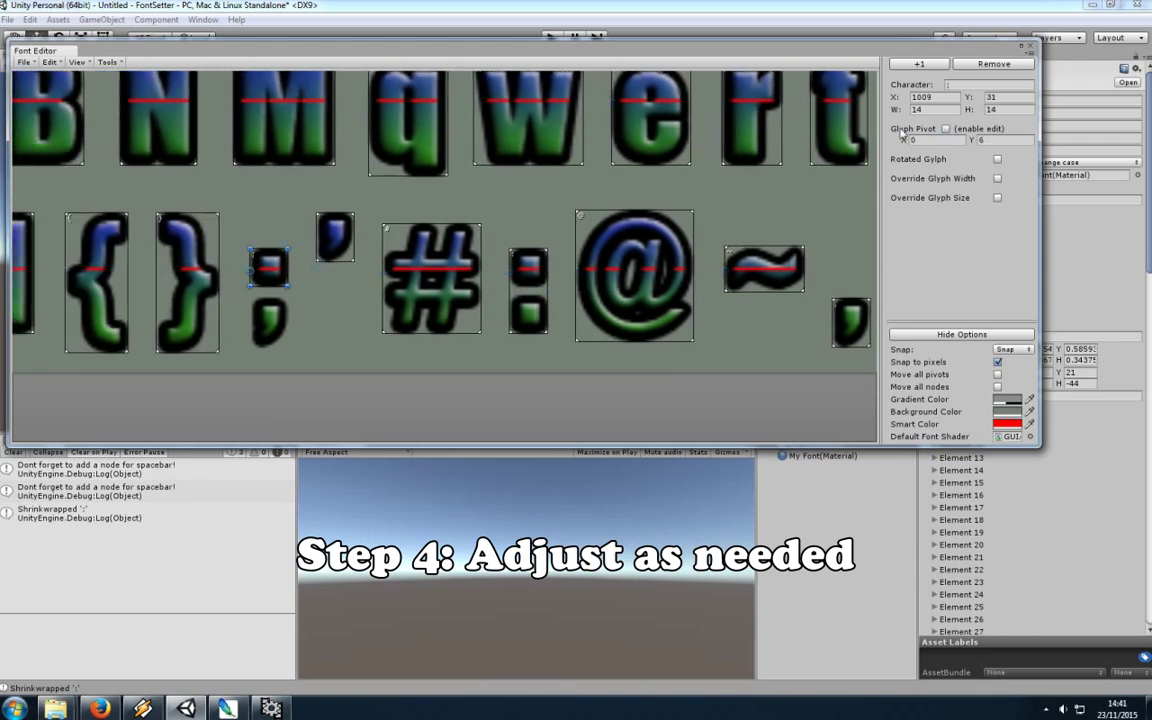
{"action": "left_click_drag", "start_coordinate": [287, 286], "coordinate": [293, 345]}
{"action": "left_click", "coordinate": [107, 62]}
{"action": "left_click", "coordinate": [129, 80]}
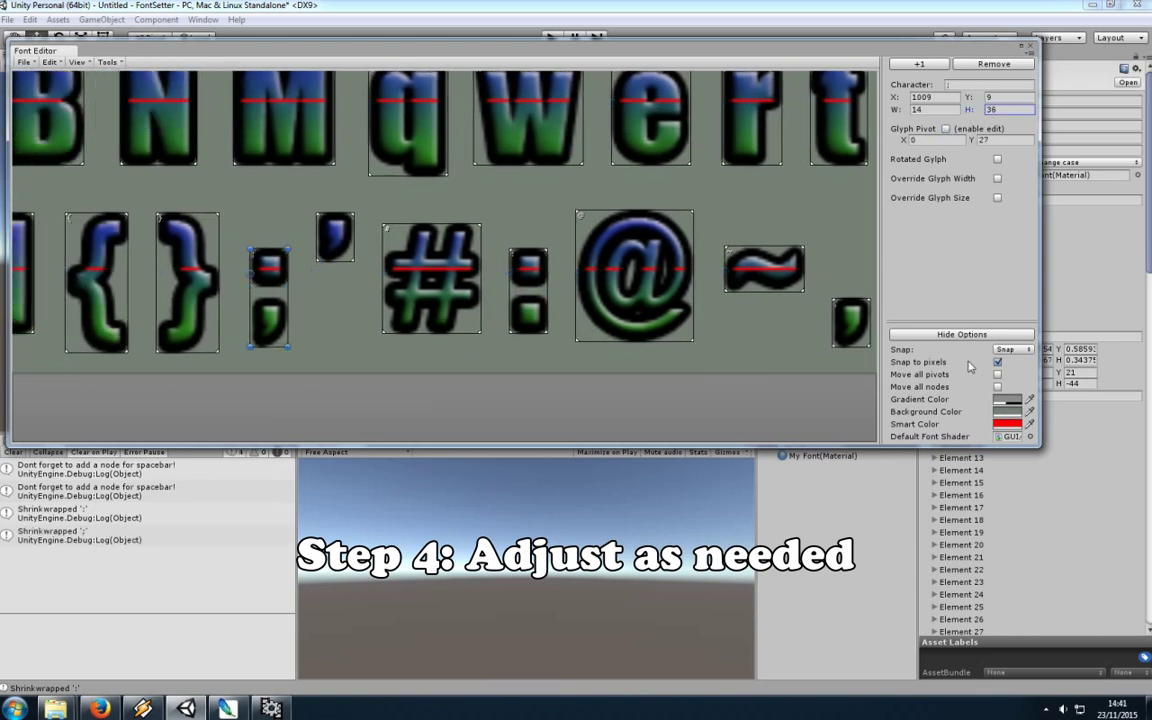
{"action": "scroll", "coordinate": [328, 254], "scroll_direction": "left", "scroll_amount": 8}
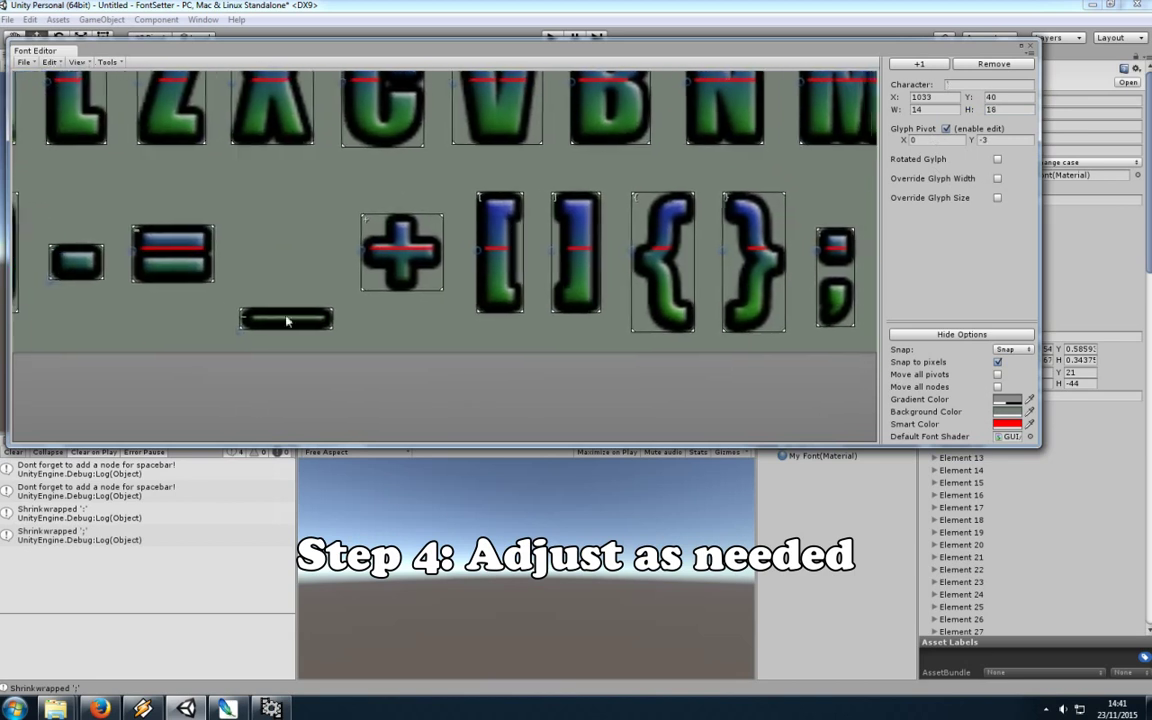
{"action": "left_click", "coordinate": [374, 287]}
{"action": "scroll", "coordinate": [374, 287], "scroll_direction": "left", "scroll_amount": 3}
{"action": "scroll", "coordinate": [340, 360], "scroll_direction": "left", "scroll_amount": 2}
{"action": "scroll", "coordinate": [342, 380], "scroll_direction": "left", "scroll_amount": 4}
{"action": "scroll", "coordinate": [474, 387], "scroll_direction": "left", "scroll_amount": 3}
{"action": "scroll", "coordinate": [474, 387], "scroll_direction": "left", "scroll_amount": 4}
{"action": "scroll", "coordinate": [411, 414], "scroll_direction": "down", "scroll_amount": 1}
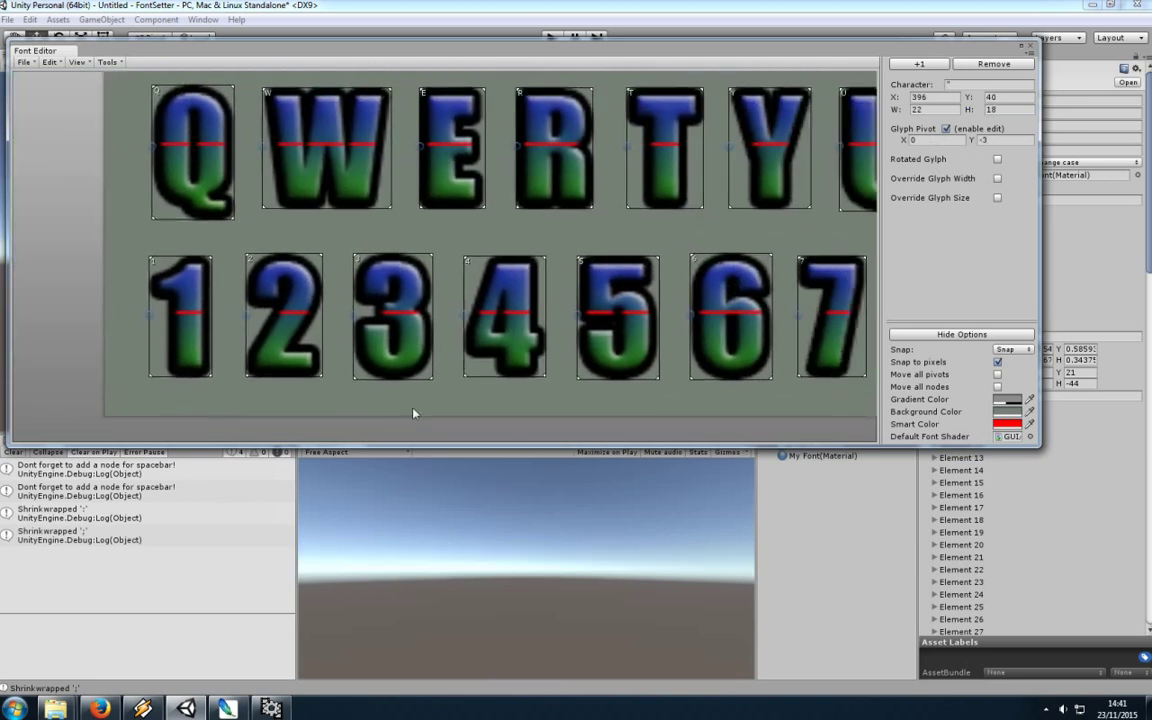
{"action": "scroll", "coordinate": [542, 339], "scroll_direction": "down", "scroll_amount": 3}
{"action": "scroll", "coordinate": [695, 346], "scroll_direction": "down", "scroll_amount": 2}
{"action": "scroll", "coordinate": [695, 346], "scroll_direction": "right", "scroll_amount": 5}
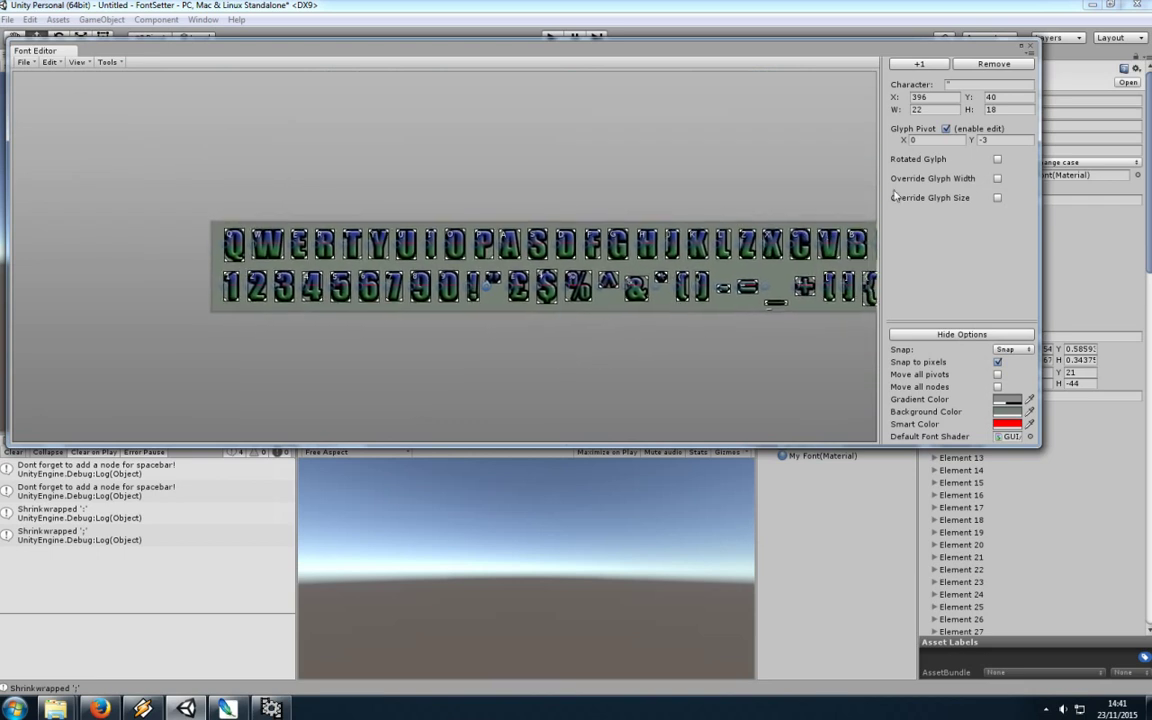
Turn off Glyph Pivot editing, then narrow and move the Font Editor to reveal the scene.
{"action": "left_click", "coordinate": [946, 128]}
{"action": "left_click_drag", "start_coordinate": [1036, 157], "coordinate": [326, 199]}
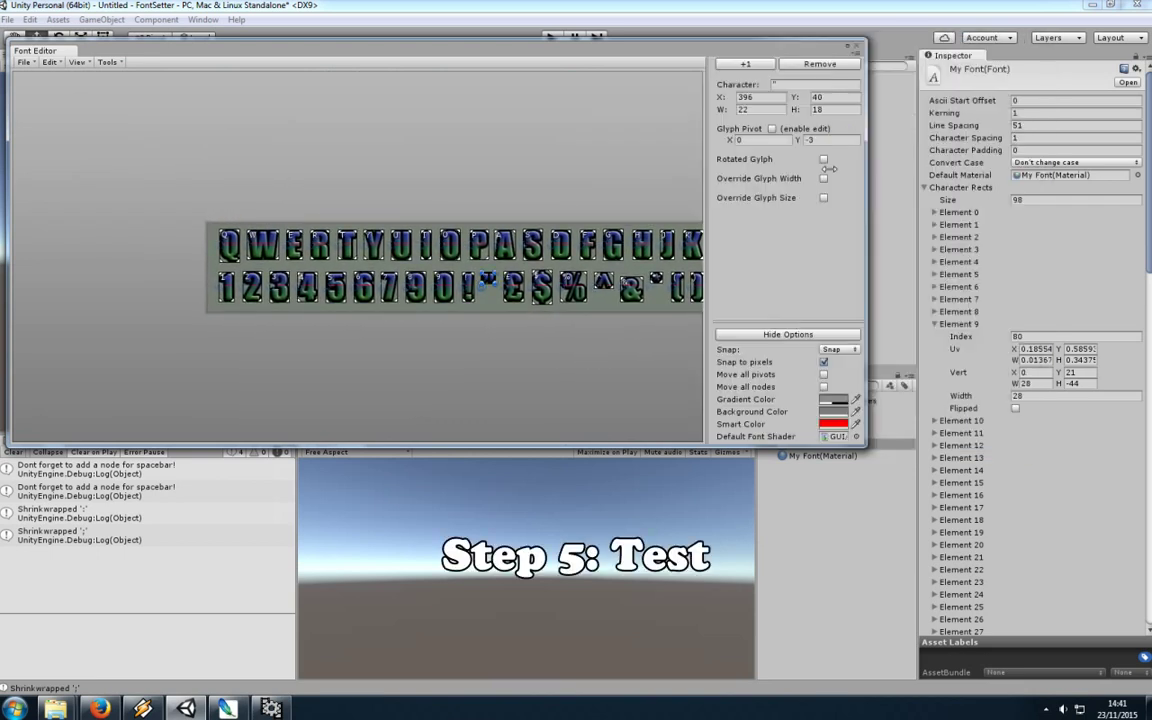
{"action": "left_click_drag", "start_coordinate": [310, 52], "coordinate": [428, 308]}
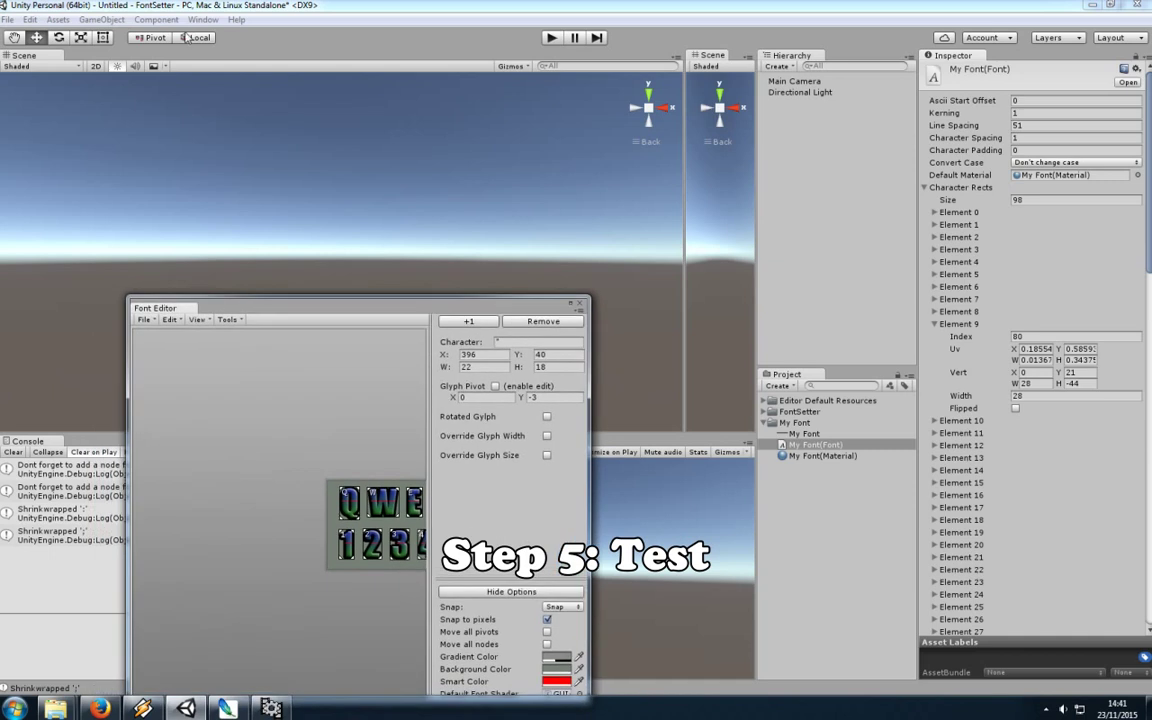
With My Font selected, create a 3D Text object showing Hello World and frame it.
{"action": "left_click", "coordinate": [815, 444]}
{"action": "left_click", "coordinate": [101, 19]}
{"action": "mouse_move", "coordinate": [130, 66]}
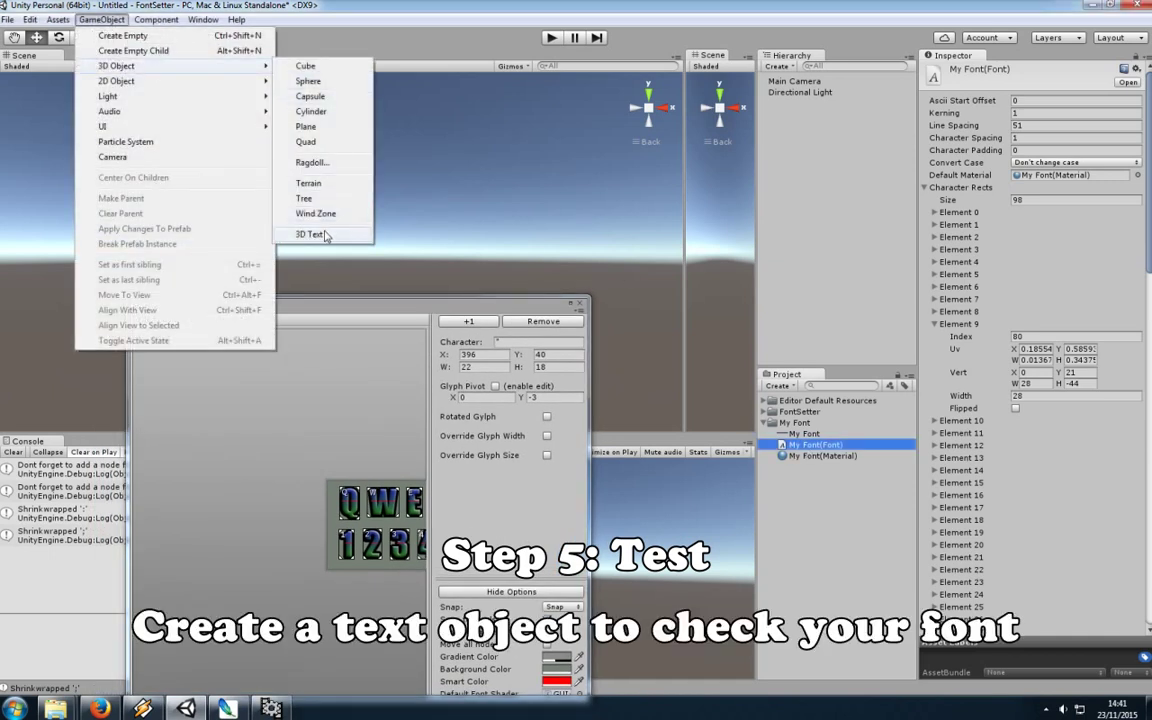
{"action": "left_click", "coordinate": [310, 234]}
{"action": "key", "text": "f"}
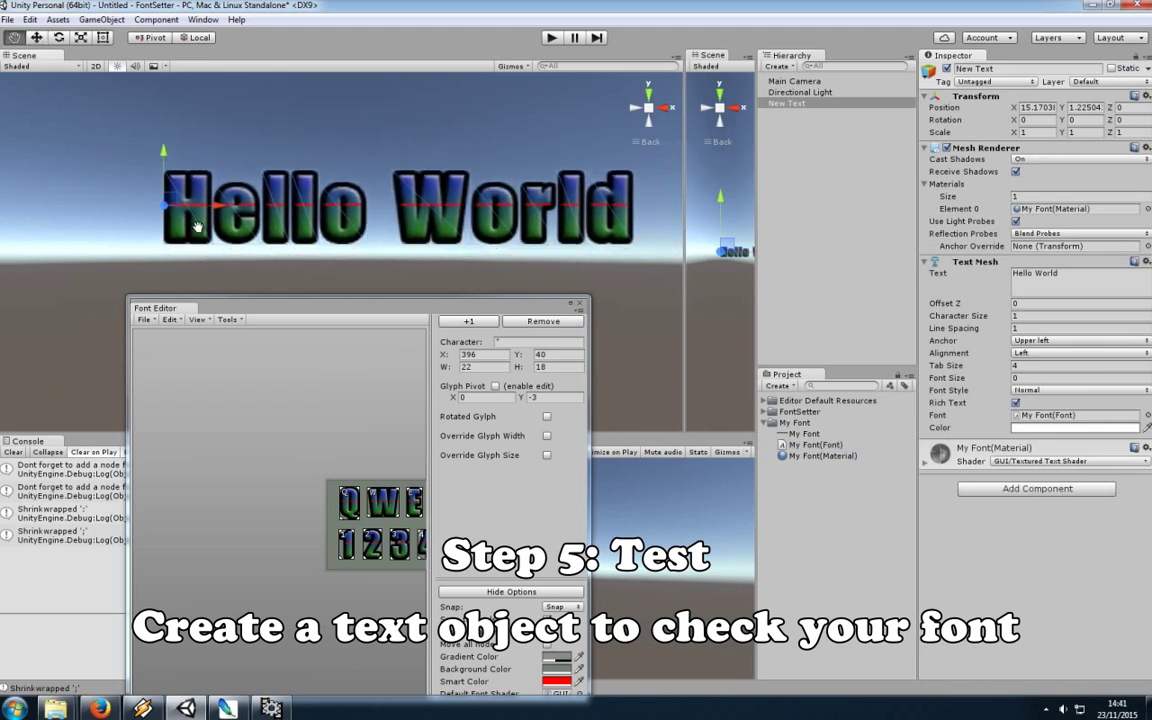
{"action": "left_click_drag", "start_coordinate": [308, 311], "coordinate": [280, 263]}
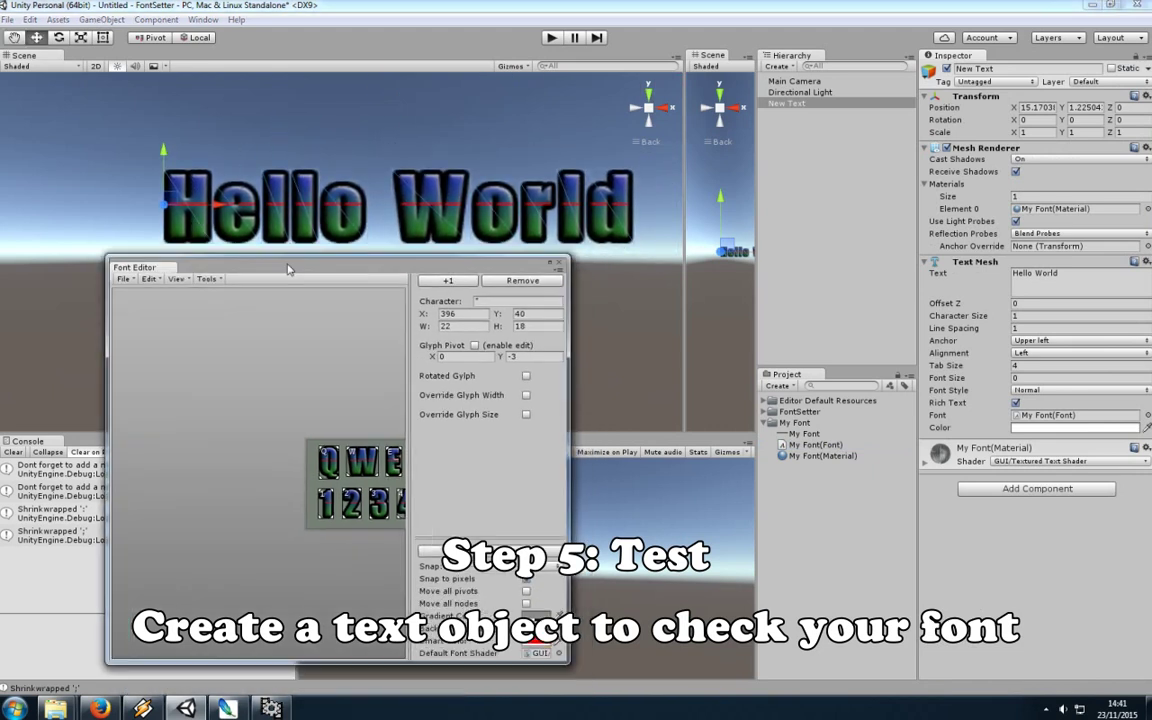
{"action": "scroll", "coordinate": [290, 380], "scroll_direction": "up", "scroll_amount": 2}
{"action": "scroll", "coordinate": [300, 395], "scroll_direction": "up", "scroll_amount": 3}
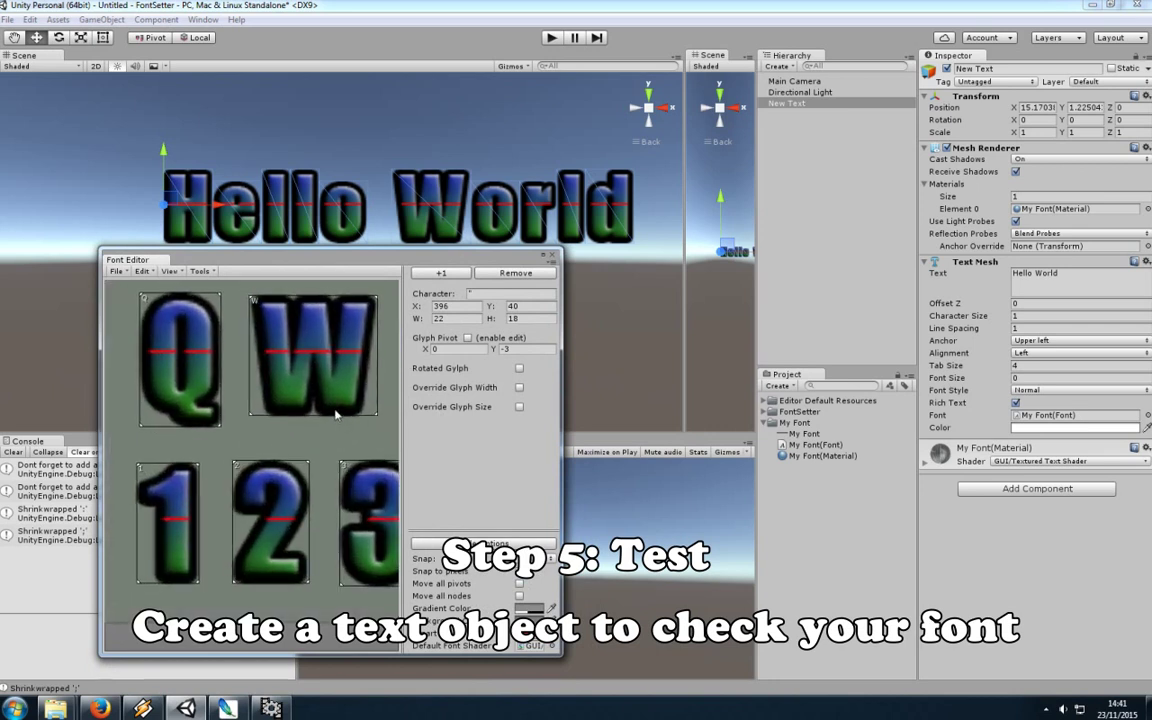
{"action": "scroll", "coordinate": [300, 390], "scroll_direction": "down", "scroll_amount": 4}
Drag the H glyph's pivot up to its top, then undo that change twice.
{"action": "left_click", "coordinate": [142, 271]}
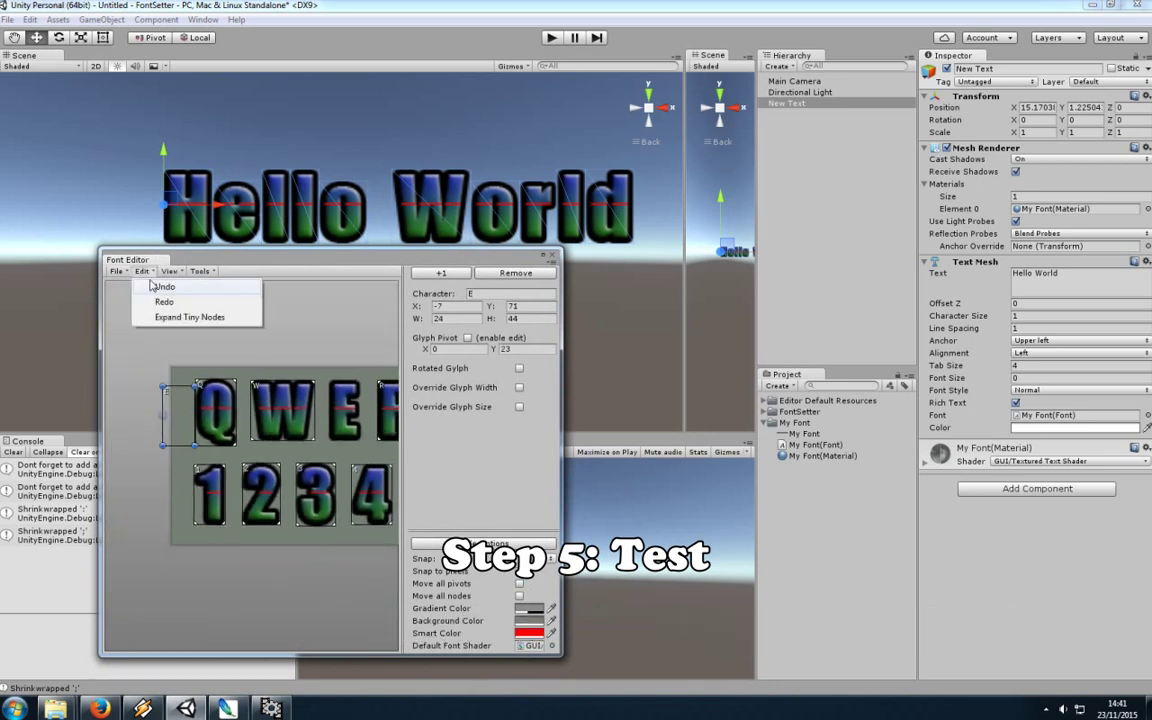
{"action": "left_click", "coordinate": [211, 298]}
{"action": "scroll", "coordinate": [180, 310], "scroll_direction": "right", "scroll_amount": 5}
{"action": "scroll", "coordinate": [290, 324], "scroll_direction": "right", "scroll_amount": 3}
{"action": "scroll", "coordinate": [320, 333], "scroll_direction": "right", "scroll_amount": 3}
{"action": "scroll", "coordinate": [321, 345], "scroll_direction": "up", "scroll_amount": 2}
{"action": "scroll", "coordinate": [270, 433], "scroll_direction": "up", "scroll_amount": 2}
{"action": "scroll", "coordinate": [270, 433], "scroll_direction": "up", "scroll_amount": 2}
{"action": "scroll", "coordinate": [270, 433], "scroll_direction": "right", "scroll_amount": 2}
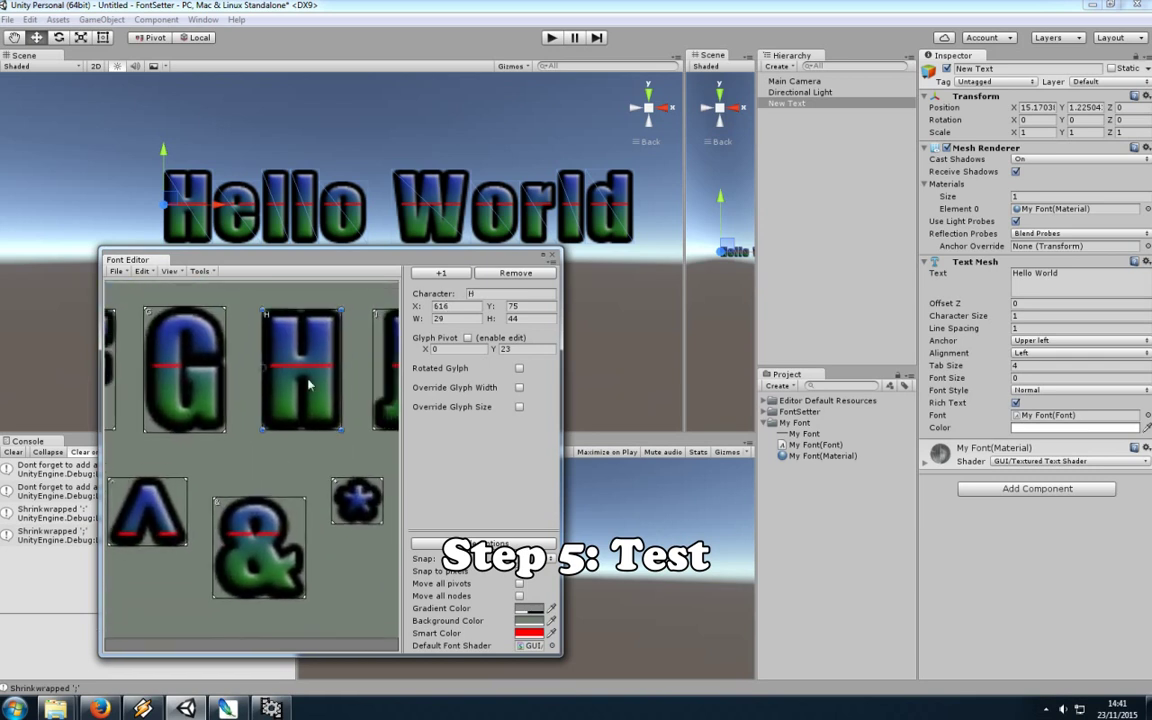
{"action": "left_click", "coordinate": [288, 400]}
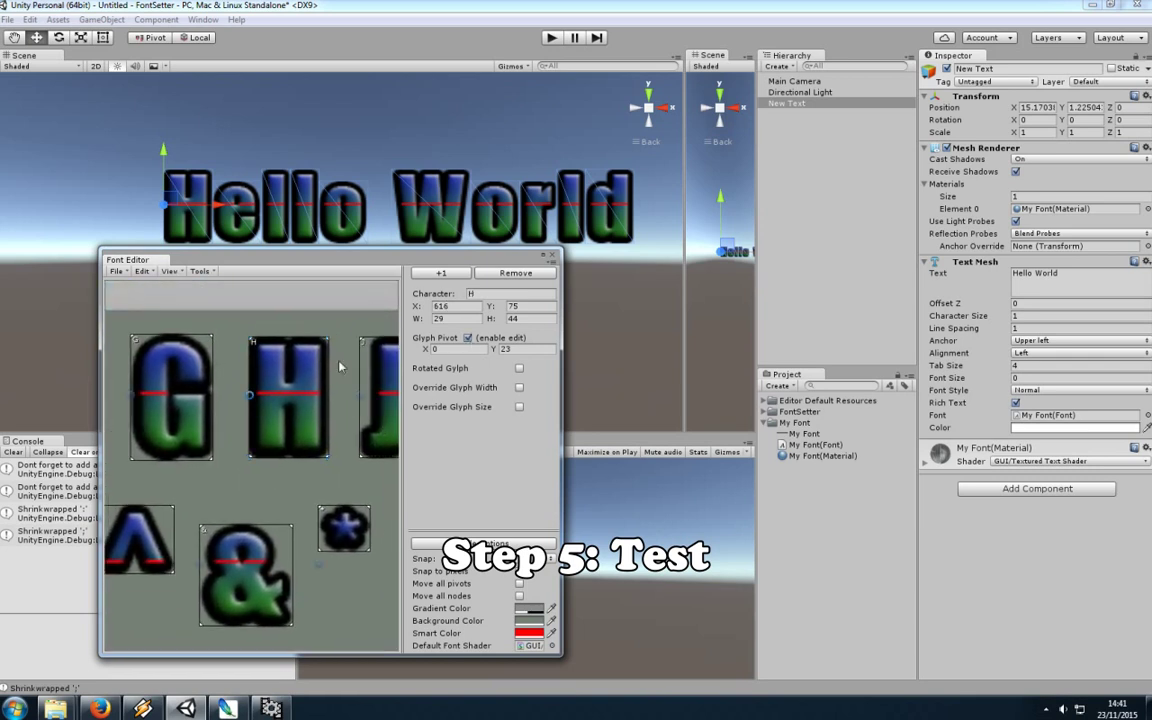
{"action": "mouse_move", "coordinate": [251, 397]}
{"action": "left_mouse_down"}
{"action": "mouse_move", "coordinate": [283, 342]}
{"action": "mouse_move", "coordinate": [315, 420]}
{"action": "mouse_move", "coordinate": [255, 342]}
{"action": "mouse_move", "coordinate": [330, 345]}
{"action": "mouse_move", "coordinate": [263, 352]}
{"action": "left_mouse_up"}
{"action": "left_click", "coordinate": [145, 272]}
{"action": "left_click", "coordinate": [156, 288]}
{"action": "left_click", "coordinate": [143, 271]}
{"action": "left_click", "coordinate": [156, 288]}
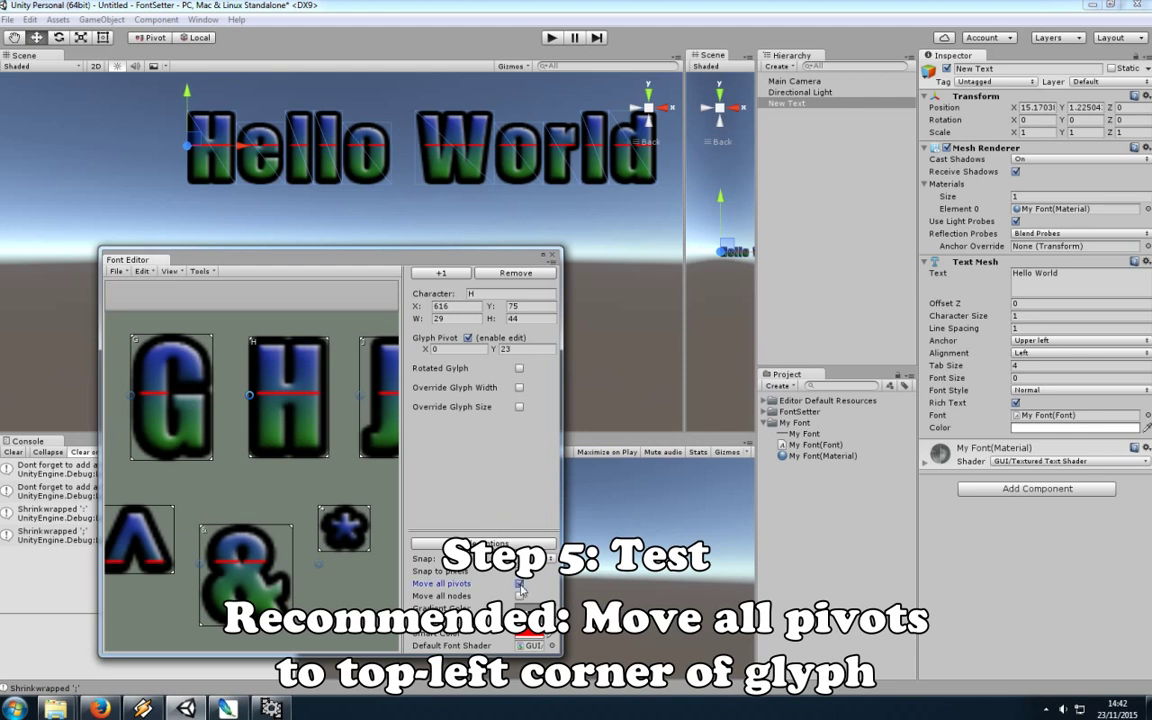
Move all glyph pivots to their top-left corners (H at X 0, Y 44), then turn off Glyph Pivot.
{"action": "left_click_drag", "start_coordinate": [252, 398], "coordinate": [253, 341]}
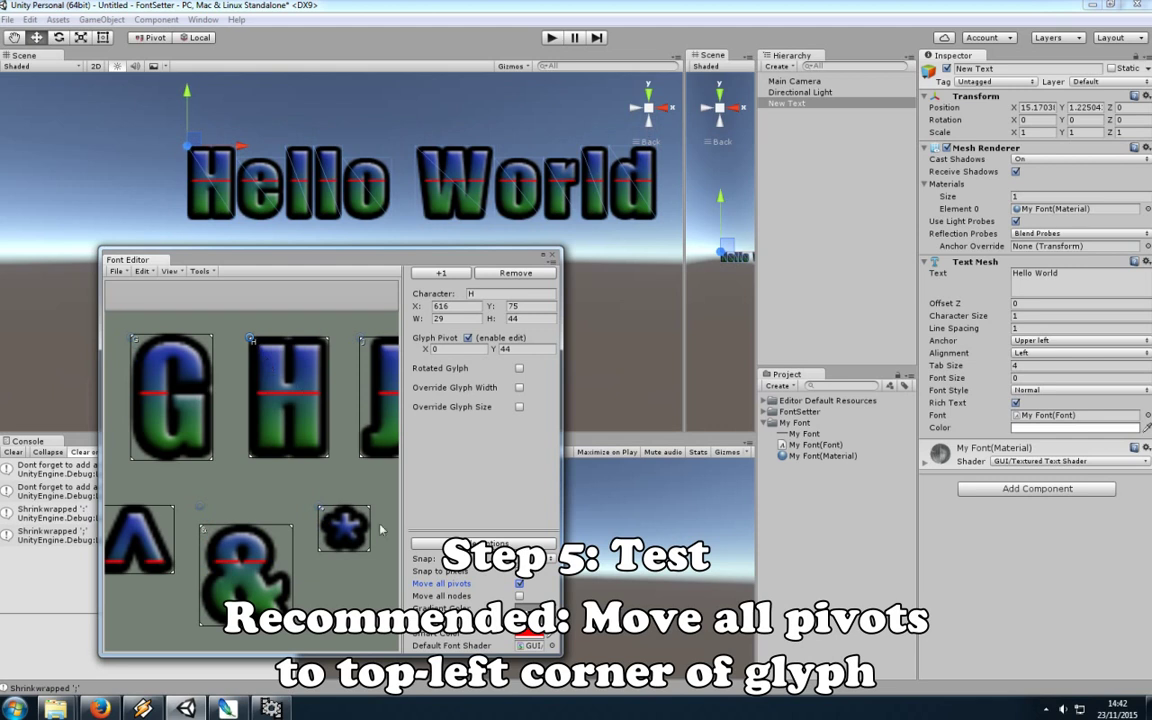
{"action": "scroll", "coordinate": [188, 525], "scroll_direction": "right", "scroll_amount": 2}
{"action": "scroll", "coordinate": [188, 525], "scroll_direction": "right", "scroll_amount": 2}
{"action": "scroll", "coordinate": [182, 525], "scroll_direction": "right", "scroll_amount": 1}
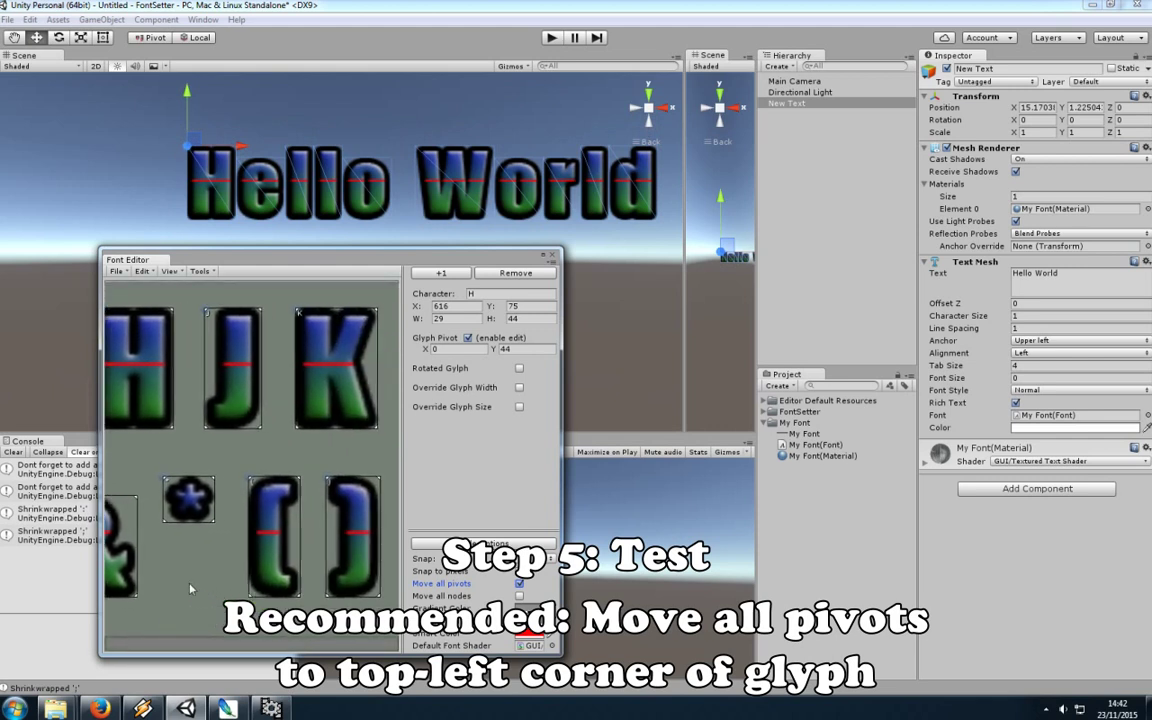
{"action": "scroll", "coordinate": [140, 585], "scroll_direction": "right", "scroll_amount": 2}
{"action": "scroll", "coordinate": [118, 517], "scroll_direction": "right", "scroll_amount": 2}
{"action": "scroll", "coordinate": [118, 517], "scroll_direction": "right", "scroll_amount": 1}
{"action": "left_click", "coordinate": [349, 538]}
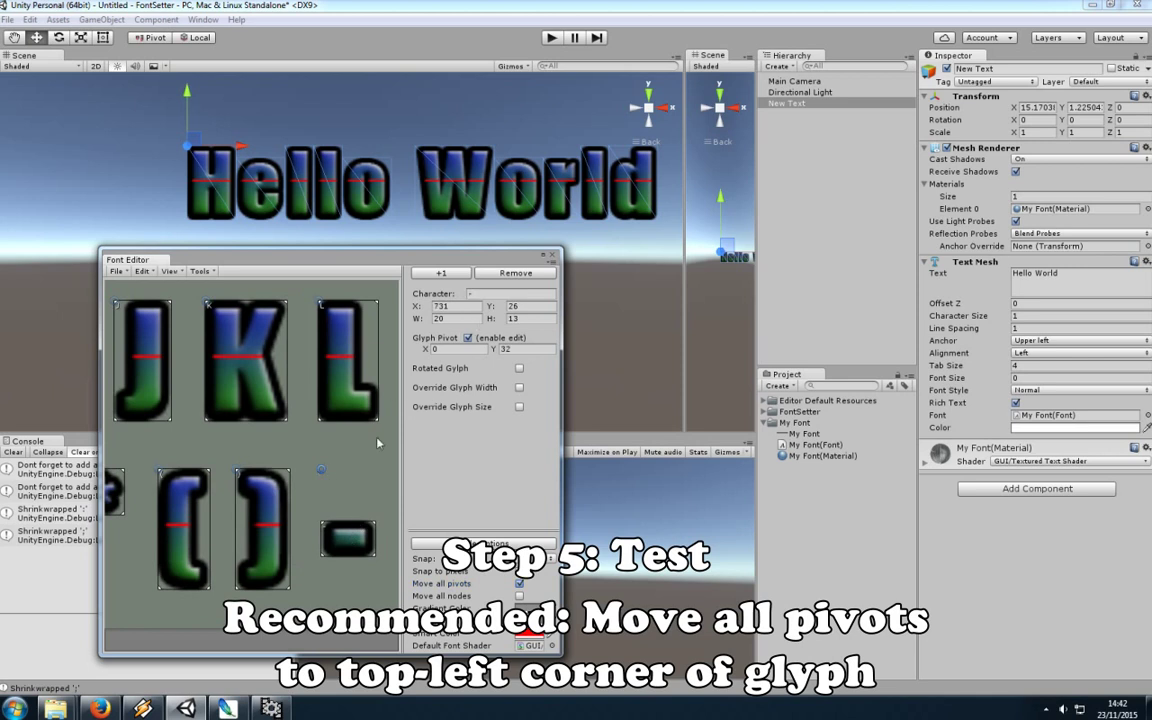
{"action": "scroll", "coordinate": [202, 387], "scroll_direction": "right", "scroll_amount": 2}
{"action": "scroll", "coordinate": [202, 387], "scroll_direction": "right", "scroll_amount": 2}
{"action": "left_click", "coordinate": [237, 447]}
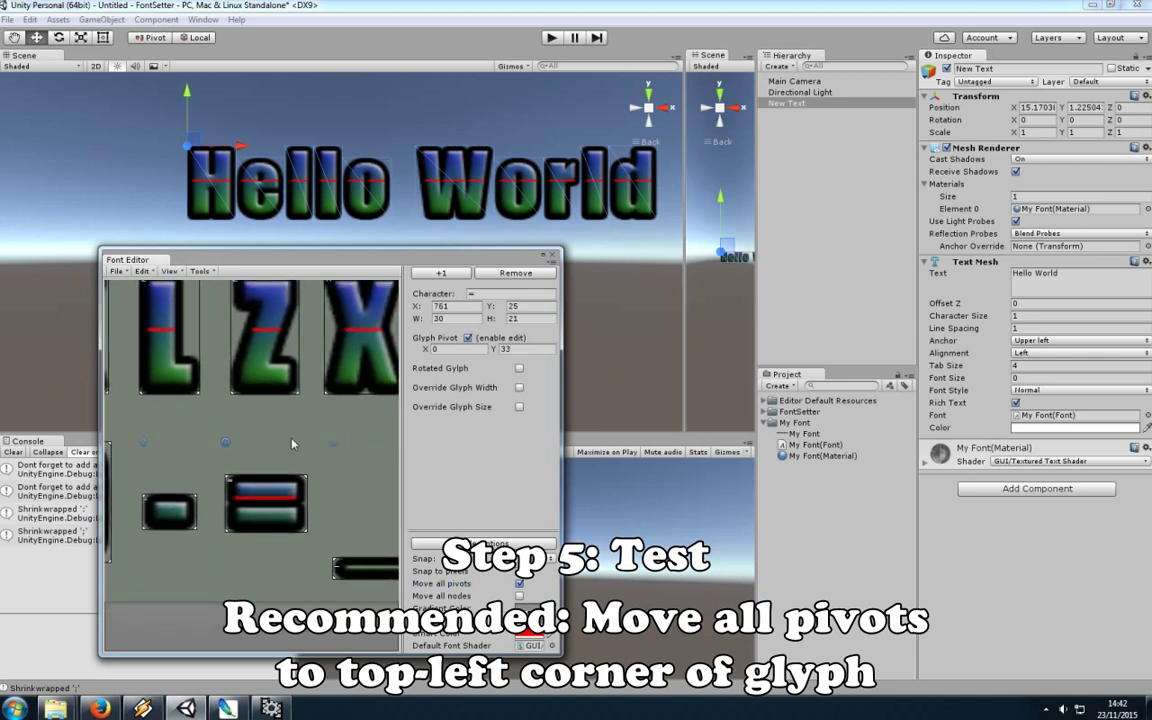
{"action": "scroll", "coordinate": [291, 443], "scroll_direction": "up", "scroll_amount": 2}
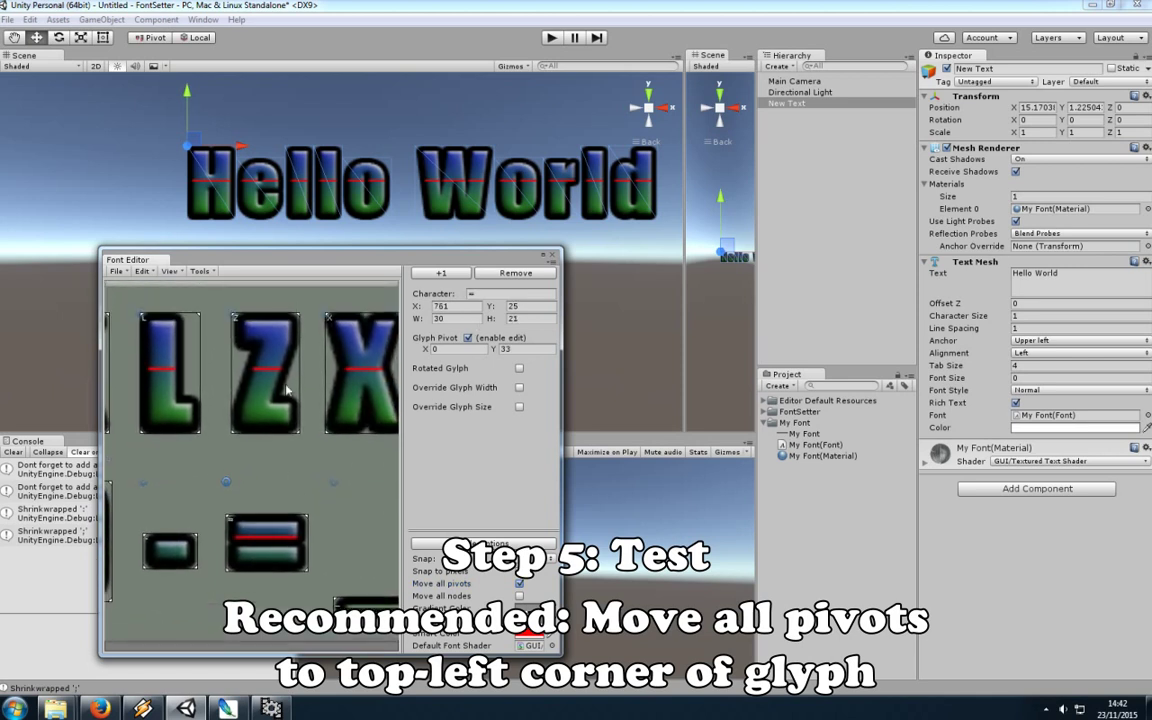
{"action": "left_click", "coordinate": [468, 338]}
{"action": "scroll", "coordinate": [222, 346], "scroll_direction": "down", "scroll_amount": 3}
{"action": "scroll", "coordinate": [222, 346], "scroll_direction": "down", "scroll_amount": 2}
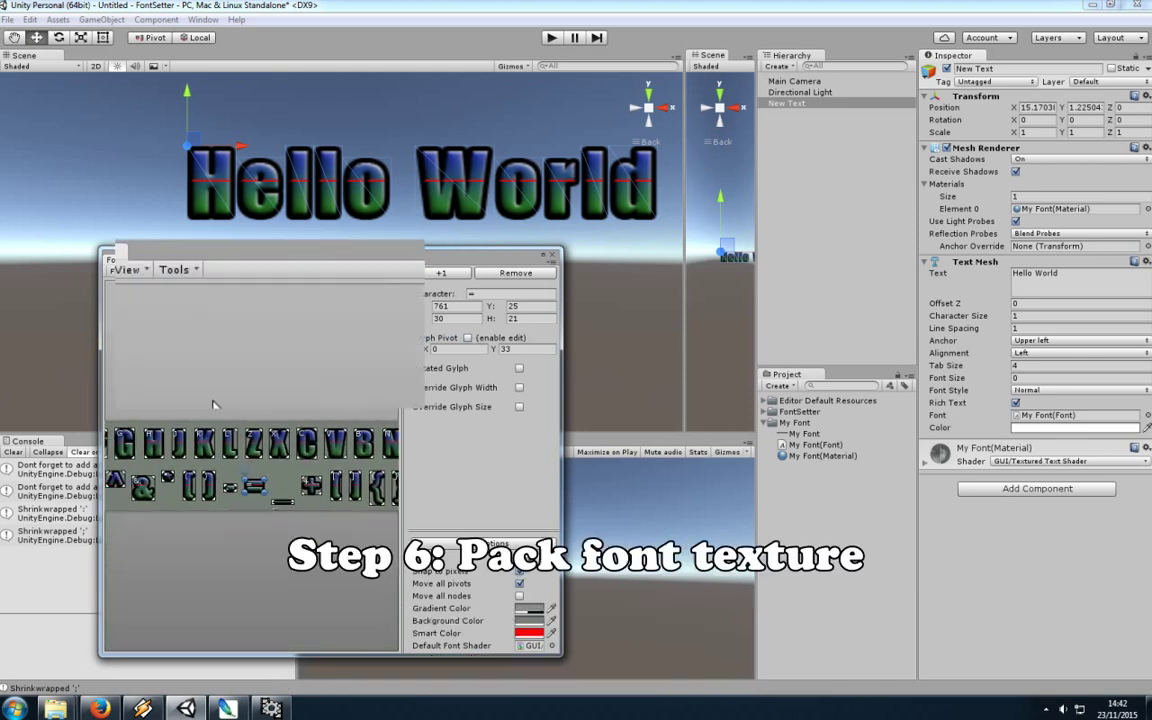
Pack the font map and inspect the new packed font, material and texture assets.
{"action": "left_click", "coordinate": [200, 271]}
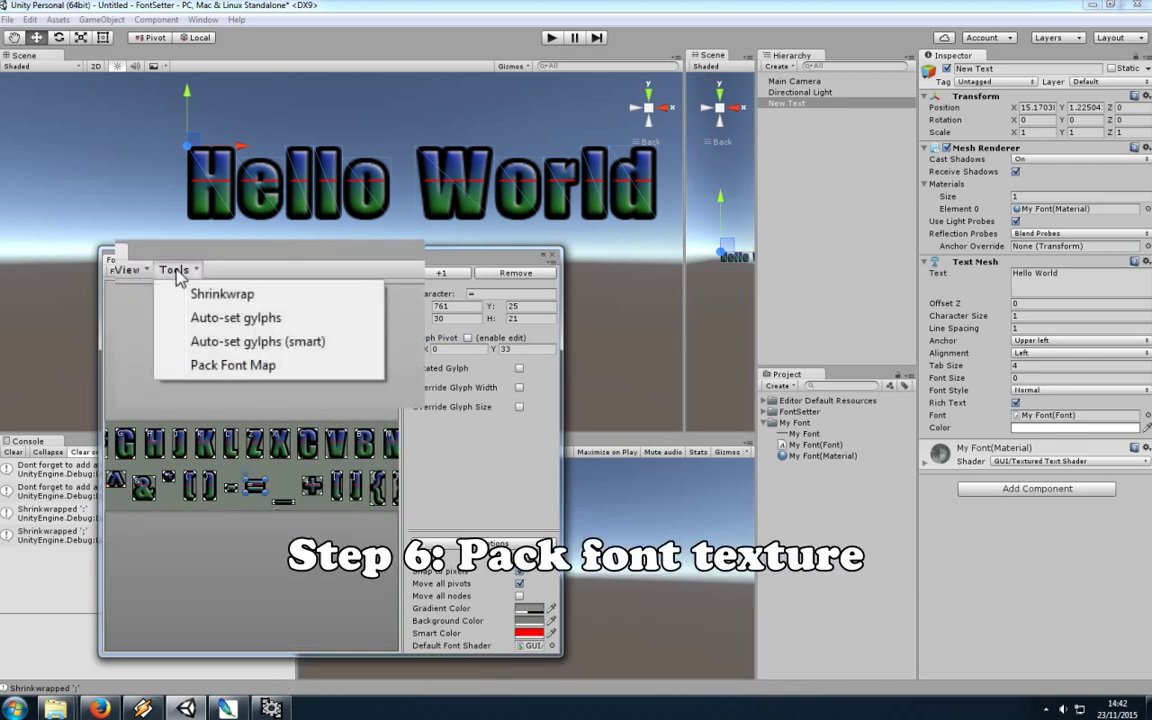
{"action": "left_click", "coordinate": [213, 370]}
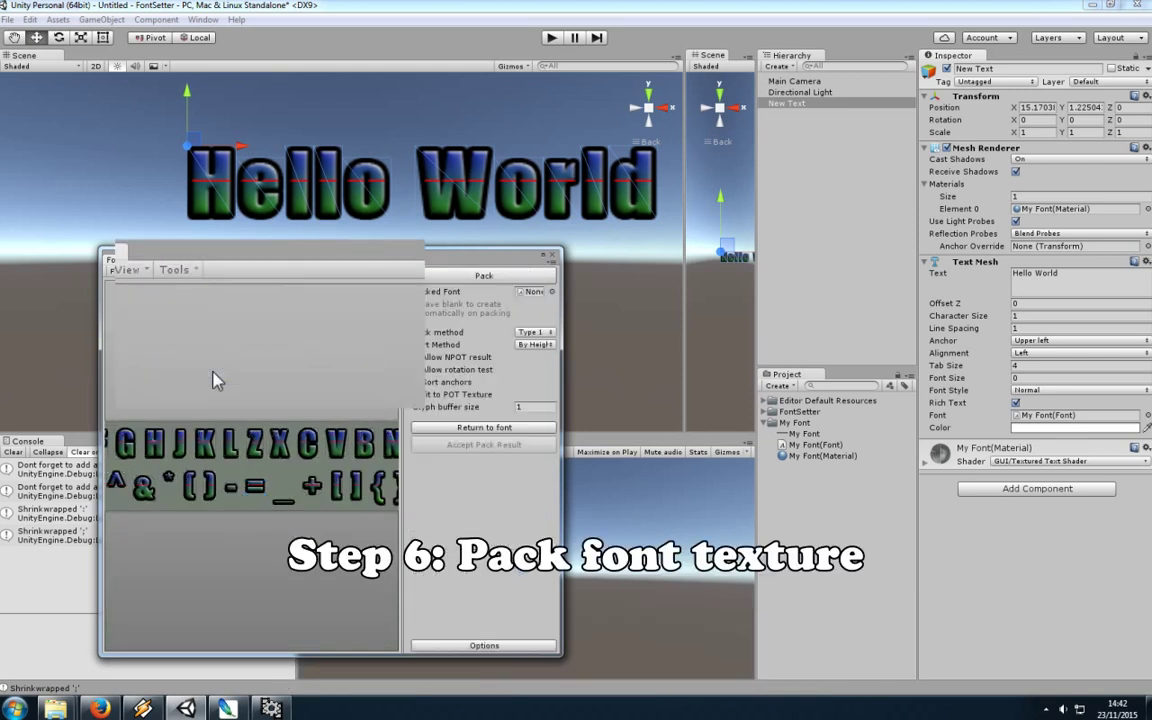
{"action": "left_click", "coordinate": [500, 277]}
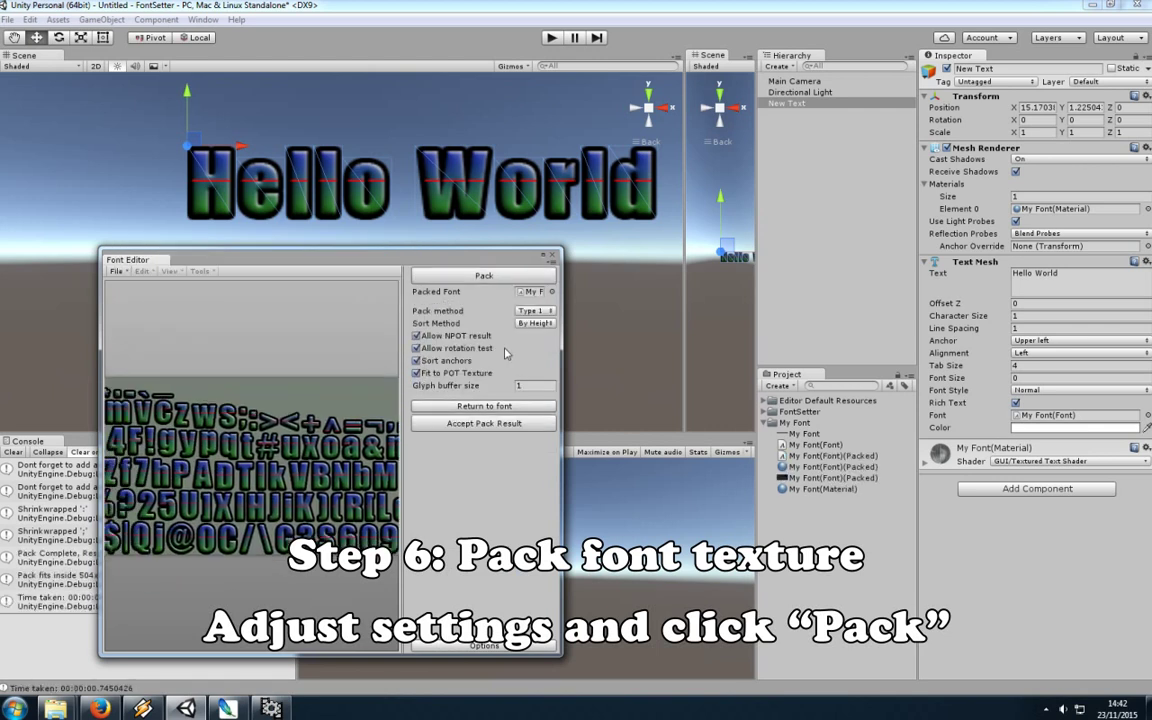
{"action": "left_click_drag", "start_coordinate": [561, 497], "coordinate": [676, 500]}
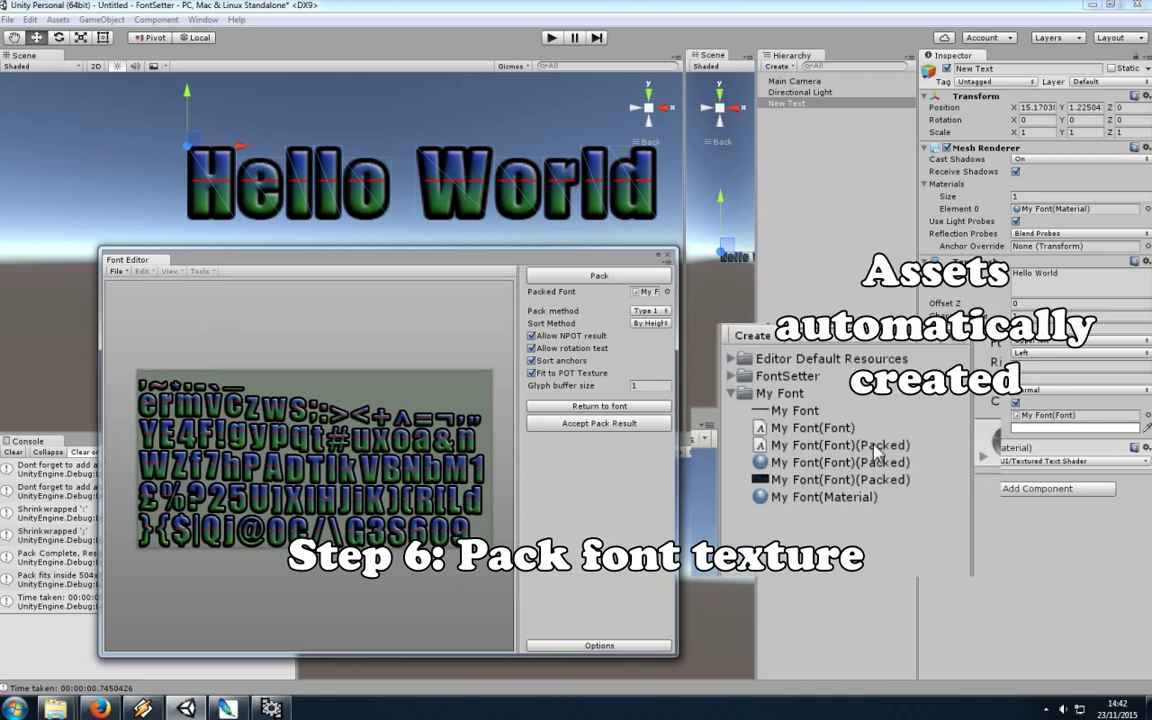
{"action": "left_click", "coordinate": [876, 455]}
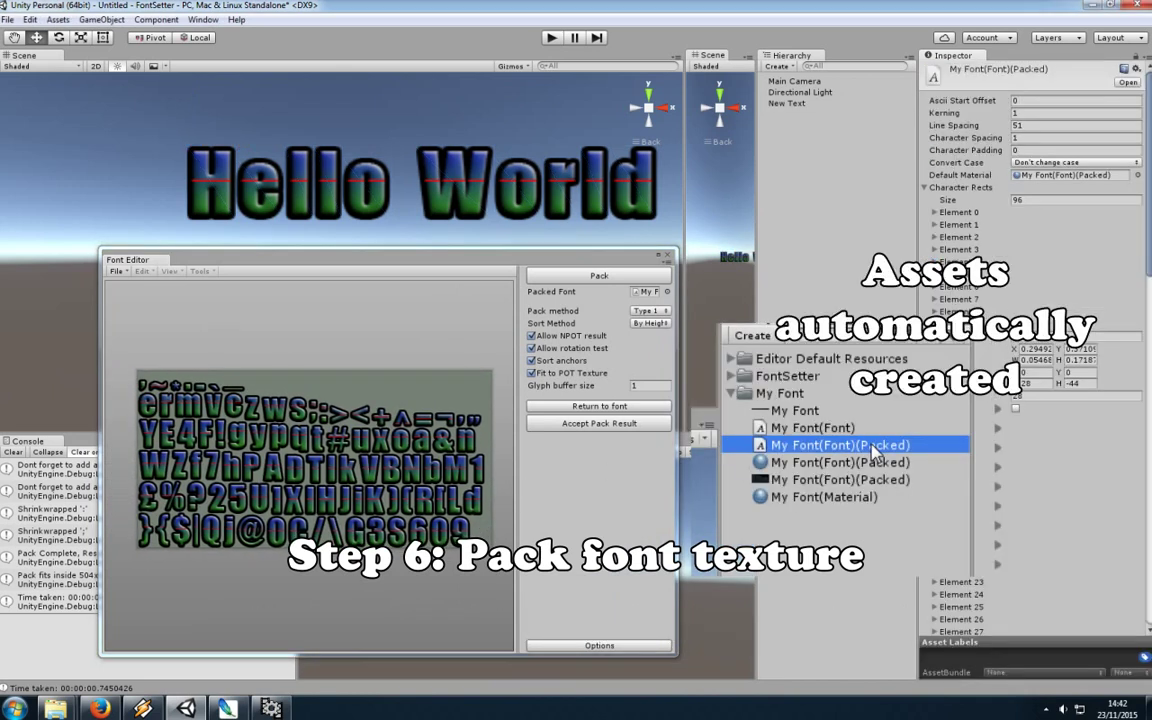
{"action": "left_click", "coordinate": [866, 466]}
{"action": "left_click", "coordinate": [876, 482]}
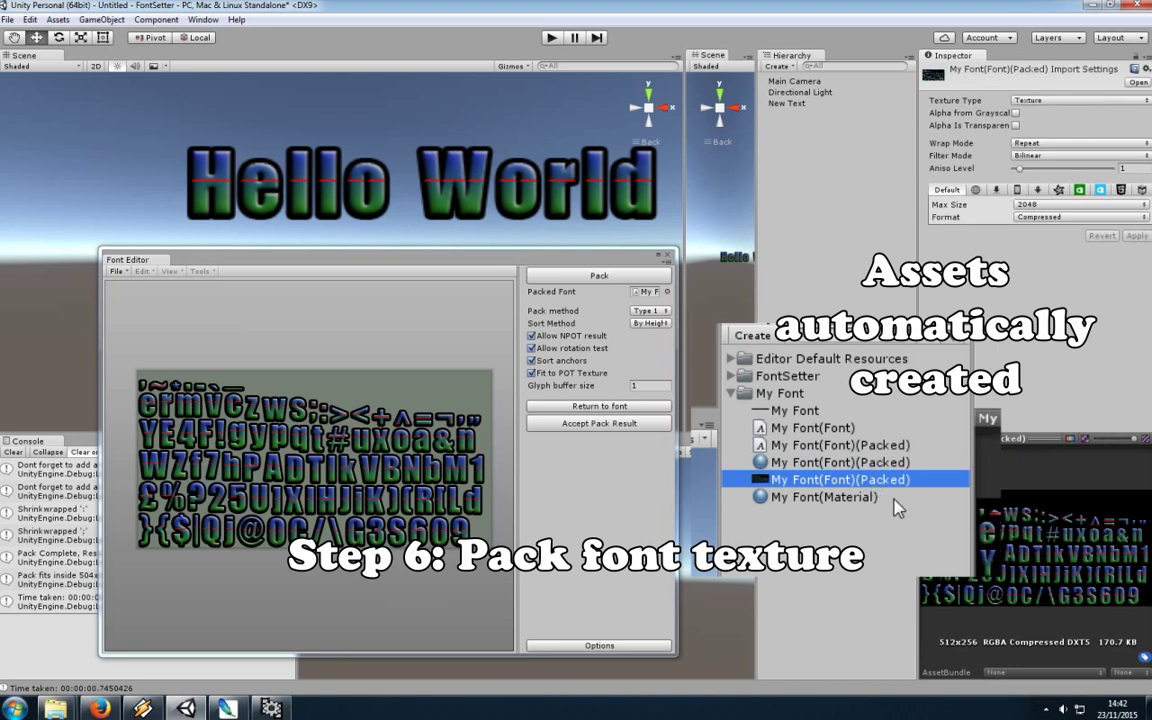
{"action": "left_click", "coordinate": [1071, 440]}
{"action": "left_click", "coordinate": [1071, 440]}
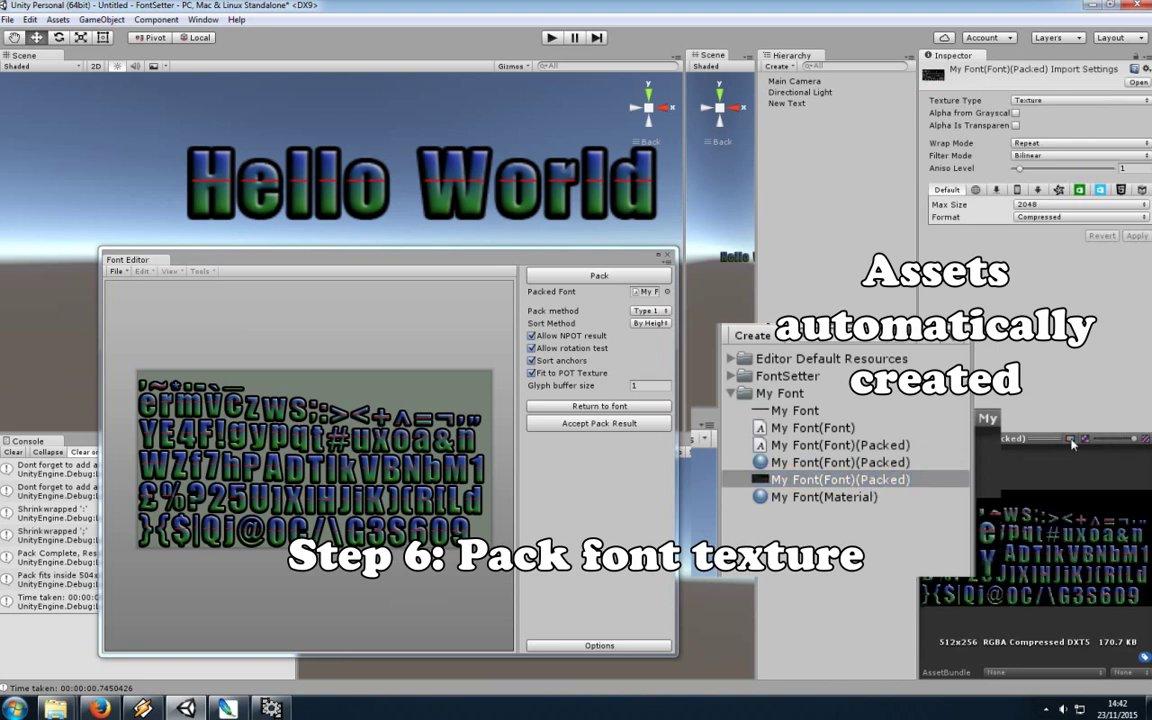
Repack with pack methods Type 4 and Type 3, finally settling on Type 2.
{"action": "left_click", "coordinate": [650, 311]}
{"action": "left_click", "coordinate": [668, 378]}
{"action": "left_click", "coordinate": [616, 278]}
{"action": "left_click", "coordinate": [650, 311]}
{"action": "left_click", "coordinate": [615, 330]}
{"action": "left_click", "coordinate": [605, 280]}
{"action": "left_click", "coordinate": [650, 311]}
{"action": "left_click", "coordinate": [615, 378]}
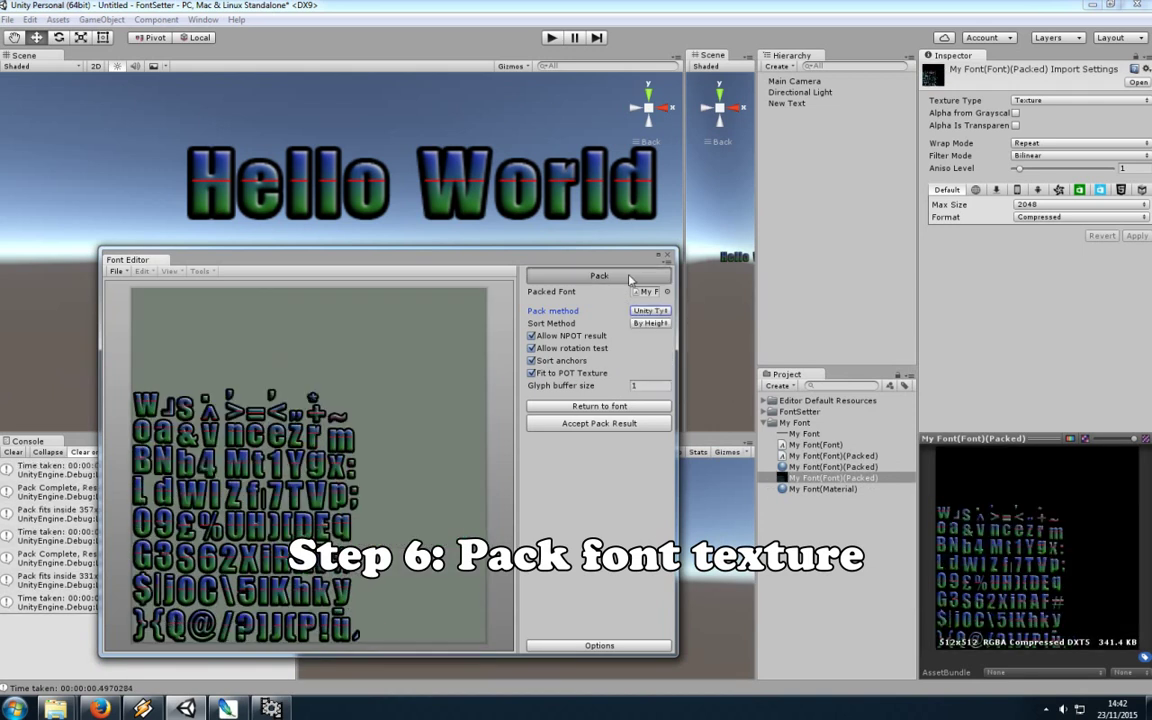
{"action": "left_click", "coordinate": [600, 276]}
{"action": "left_click", "coordinate": [650, 311]}
{"action": "left_click", "coordinate": [615, 342]}
{"action": "left_click", "coordinate": [621, 280]}
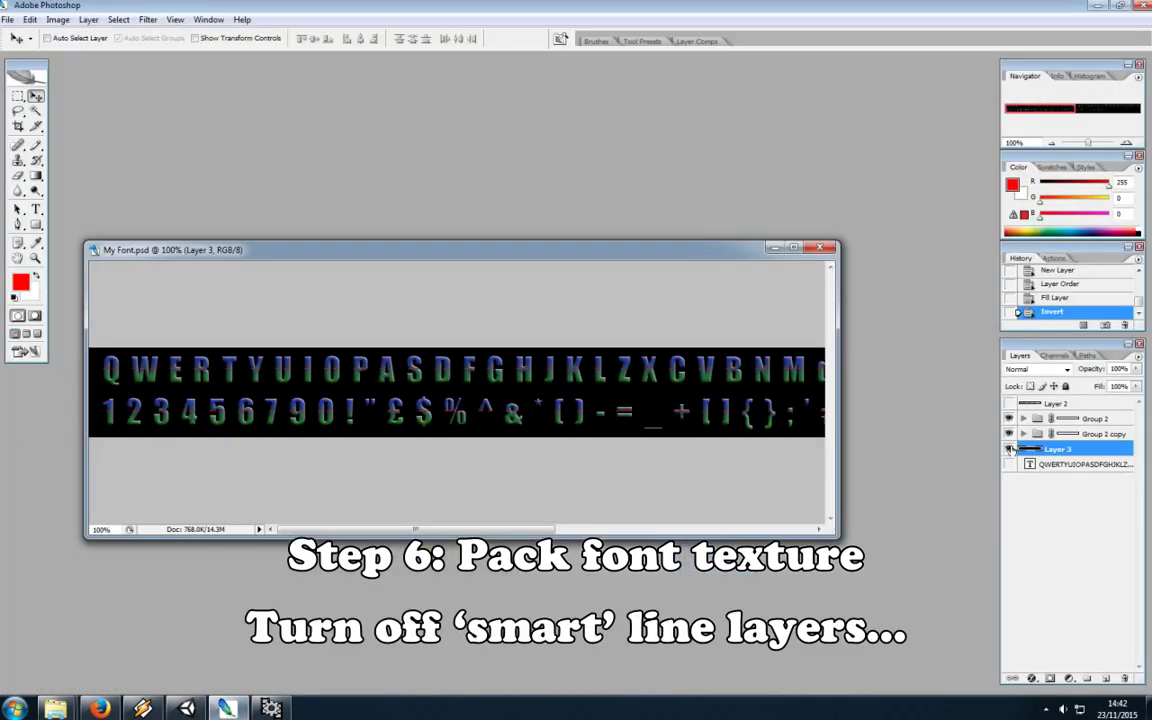
Hide the Layer 1 copy line layer inside Group 2 copy and view the document at 300%.
{"action": "left_click", "coordinate": [1022, 433]}
{"action": "left_click", "coordinate": [1022, 418]}
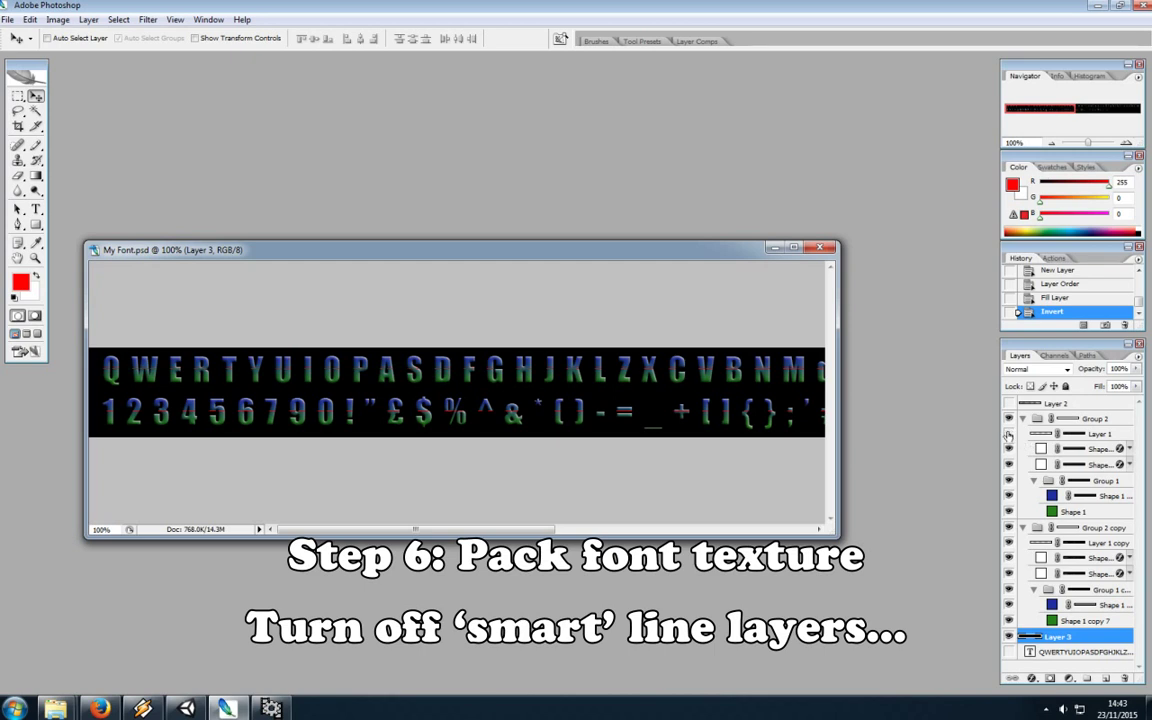
{"action": "left_click", "coordinate": [1009, 543]}
{"action": "left_click", "coordinate": [1128, 143]}
{"action": "left_click", "coordinate": [1128, 143]}
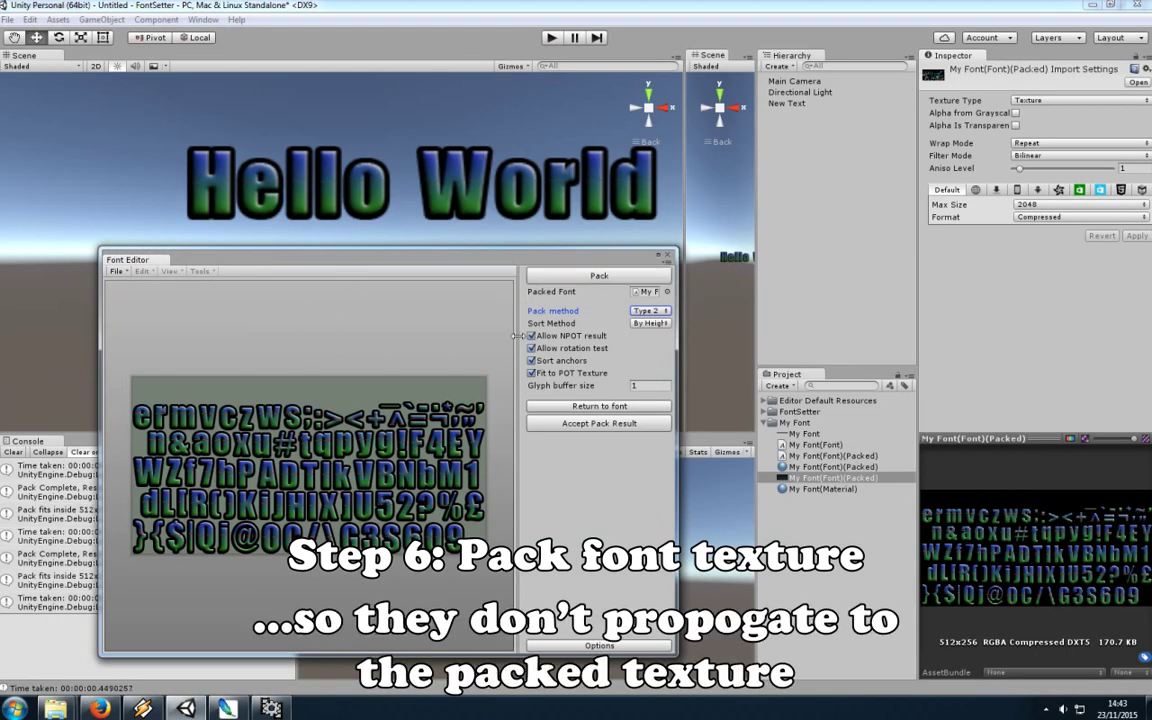
Accept the pack result and set the packed texture's format to Truecolor.
{"action": "left_click", "coordinate": [612, 426]}
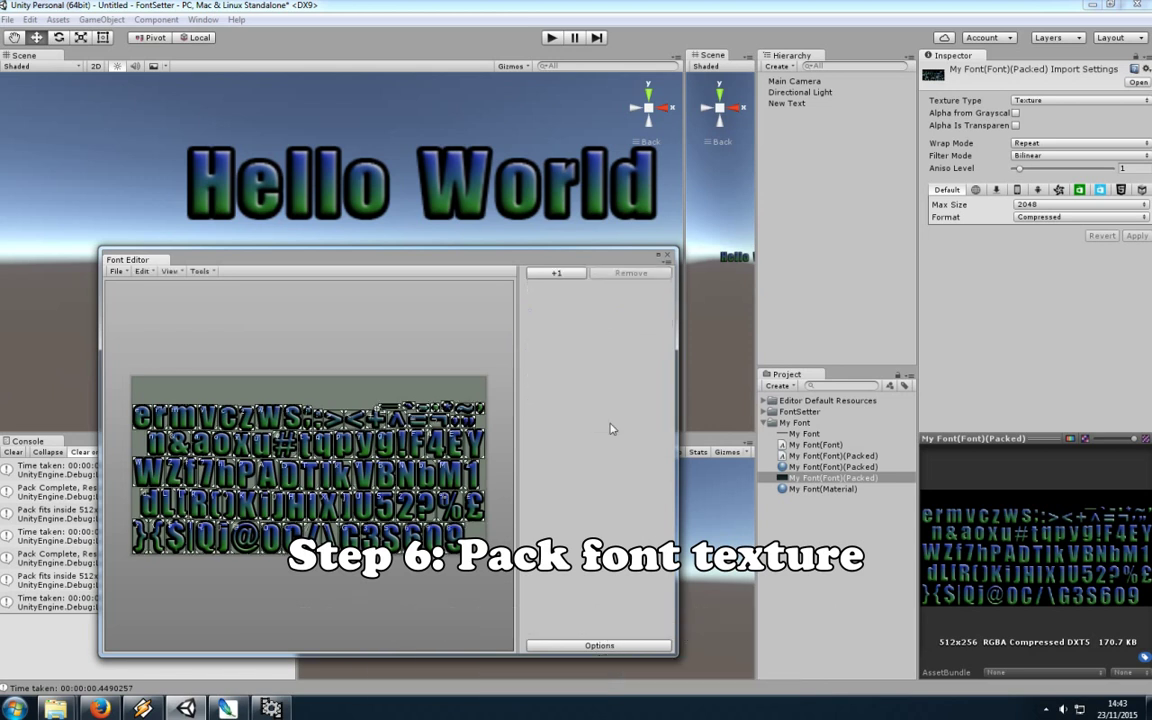
{"action": "scroll", "coordinate": [282, 577], "scroll_direction": "up", "scroll_amount": 3}
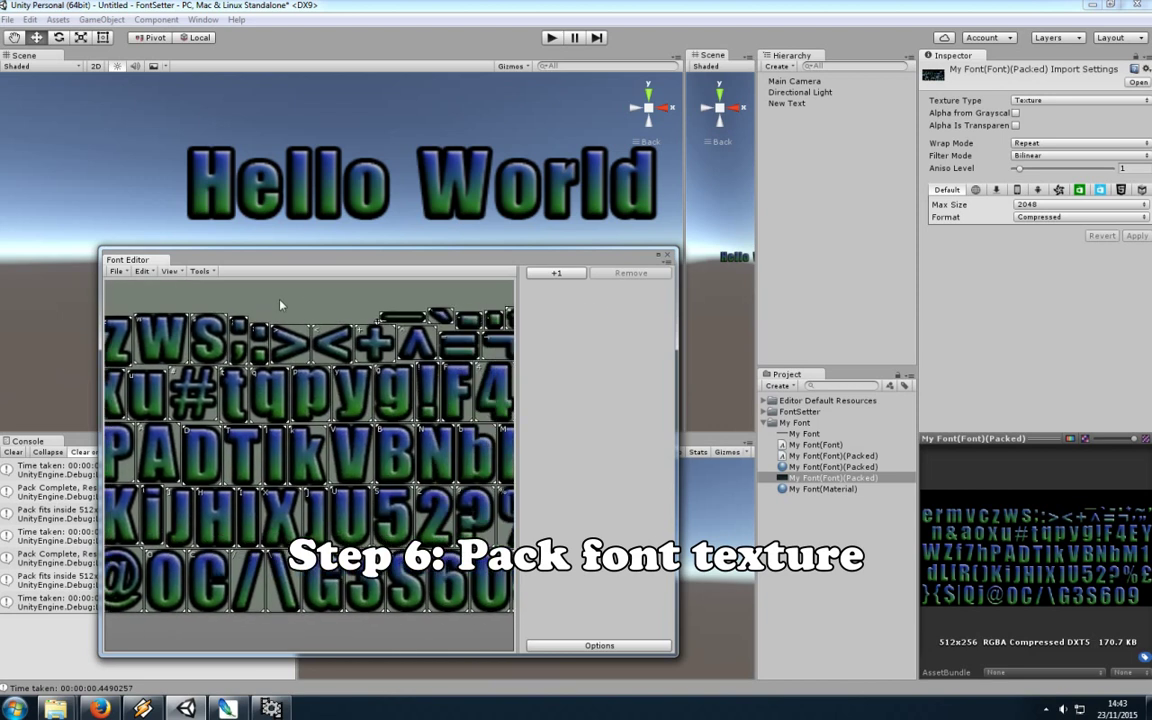
{"action": "left_click", "coordinate": [845, 480]}
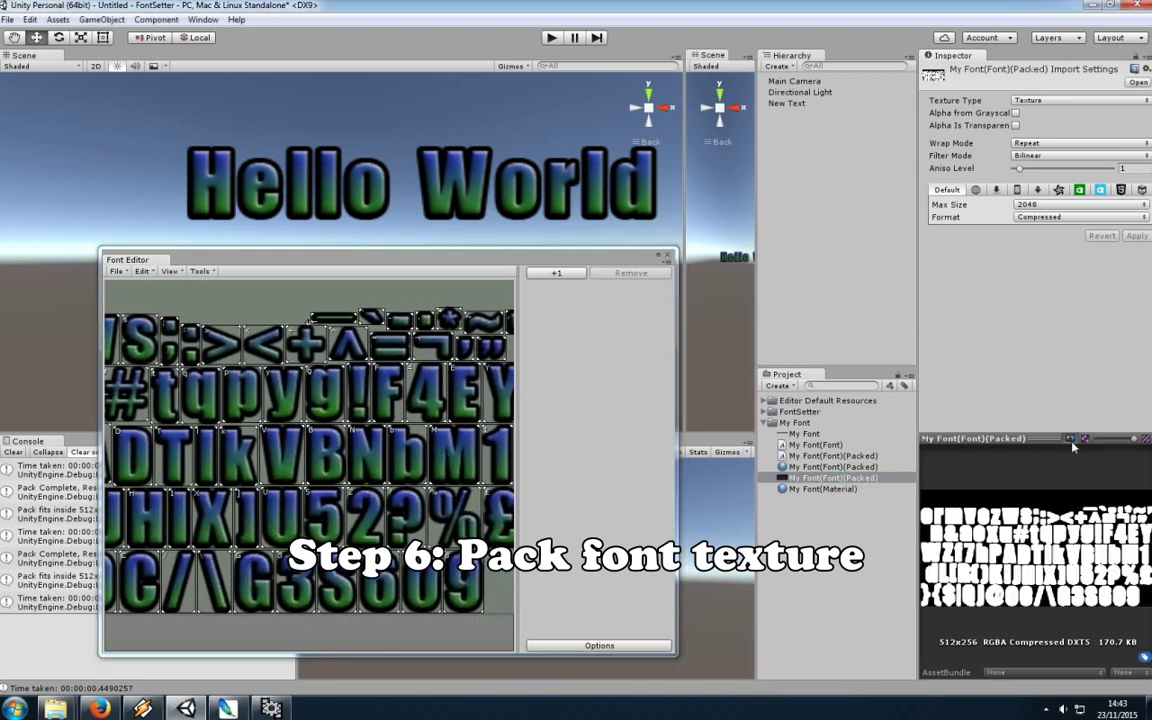
{"action": "left_click", "coordinate": [1060, 217]}
{"action": "left_click", "coordinate": [1058, 263]}
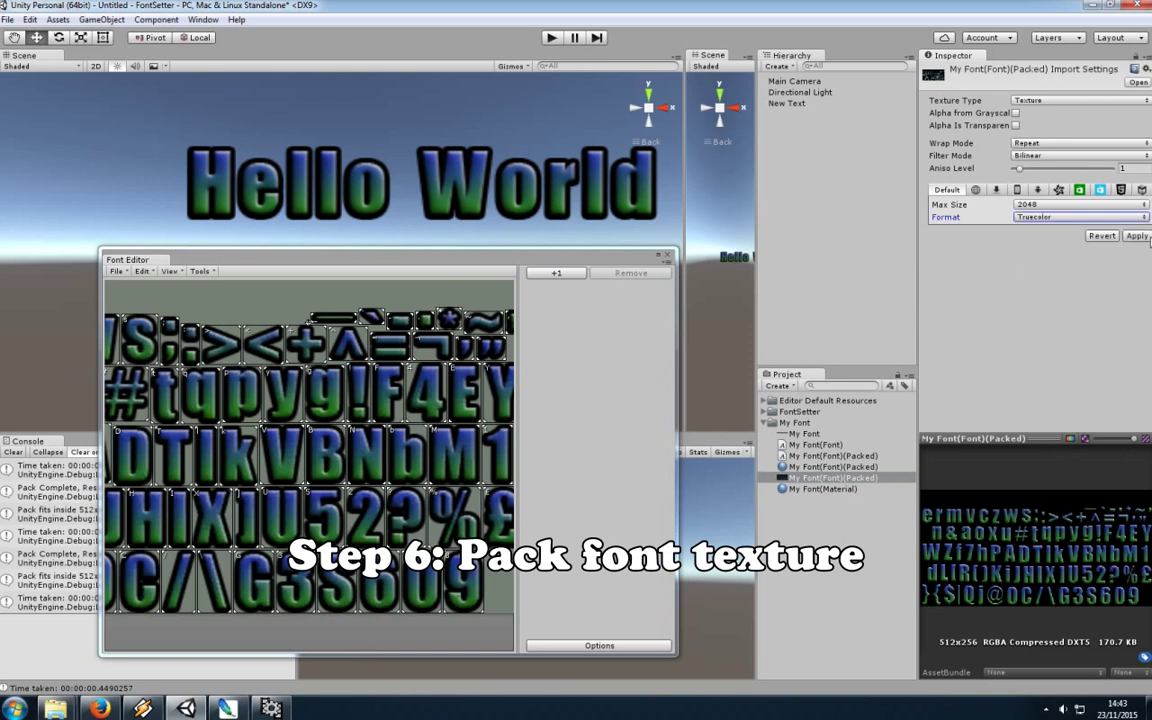
Close the Font Editor window and select the New Text object.
{"action": "left_click", "coordinate": [516, 274]}
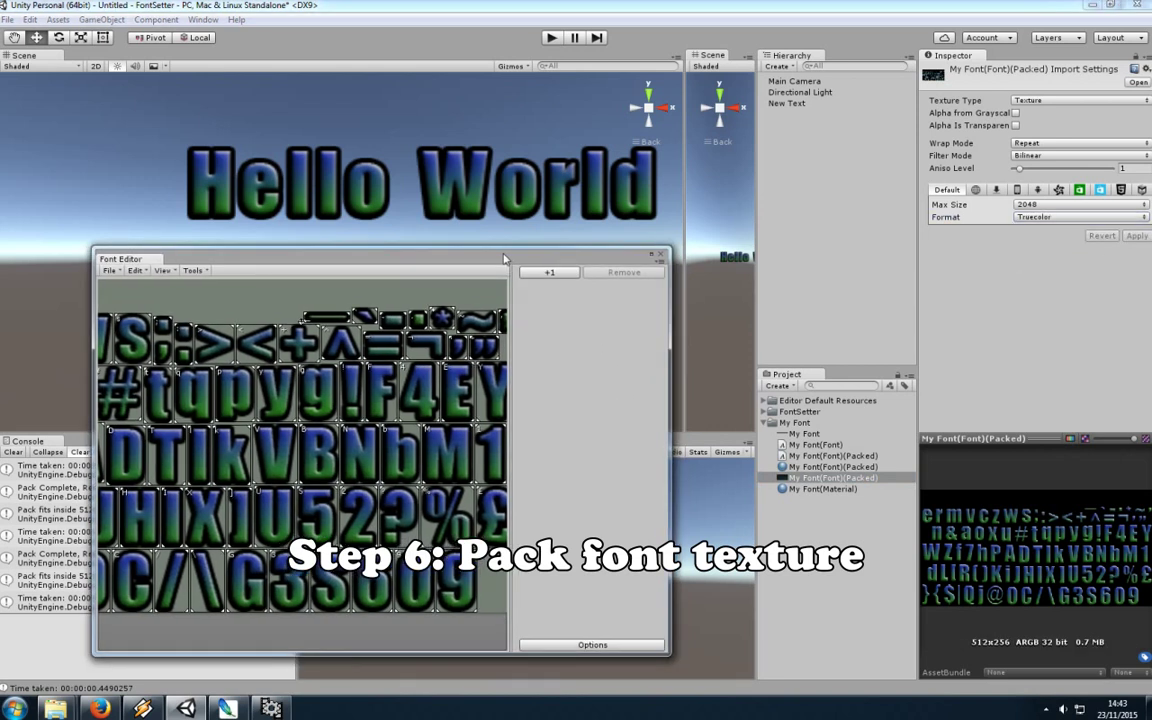
{"action": "scroll", "coordinate": [347, 463], "scroll_direction": "up", "scroll_amount": 2}
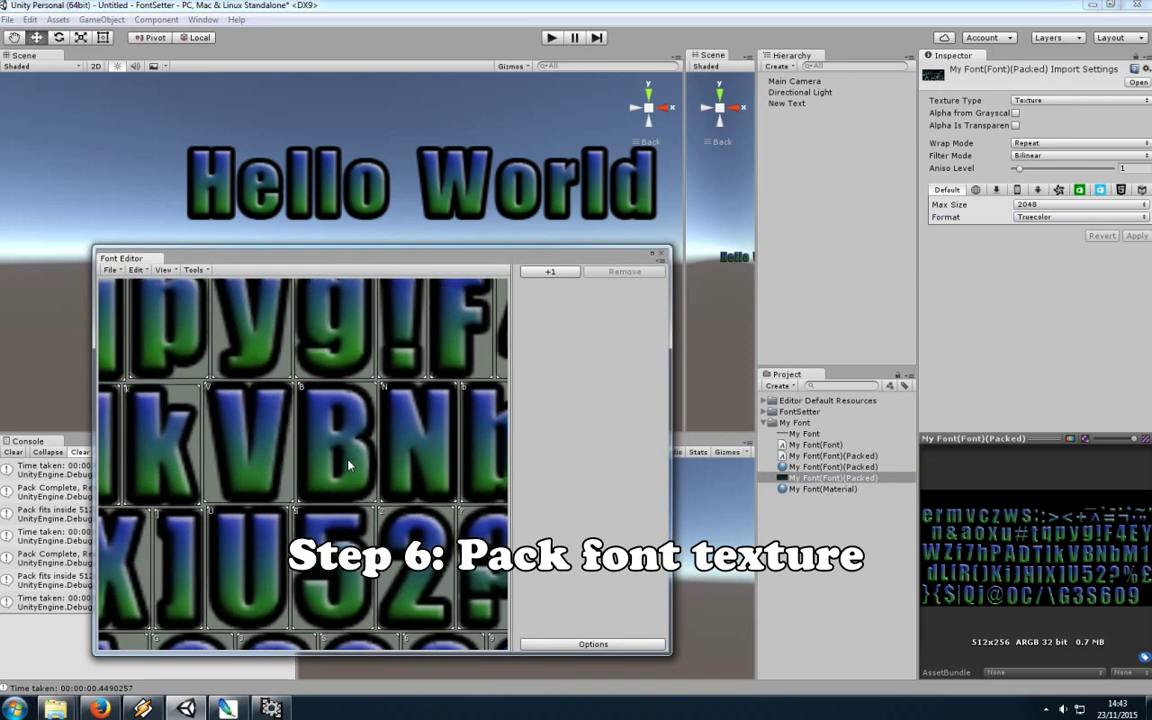
{"action": "scroll", "coordinate": [385, 408], "scroll_direction": "down", "scroll_amount": 4}
{"action": "scroll", "coordinate": [385, 408], "scroll_direction": "down", "scroll_amount": 1}
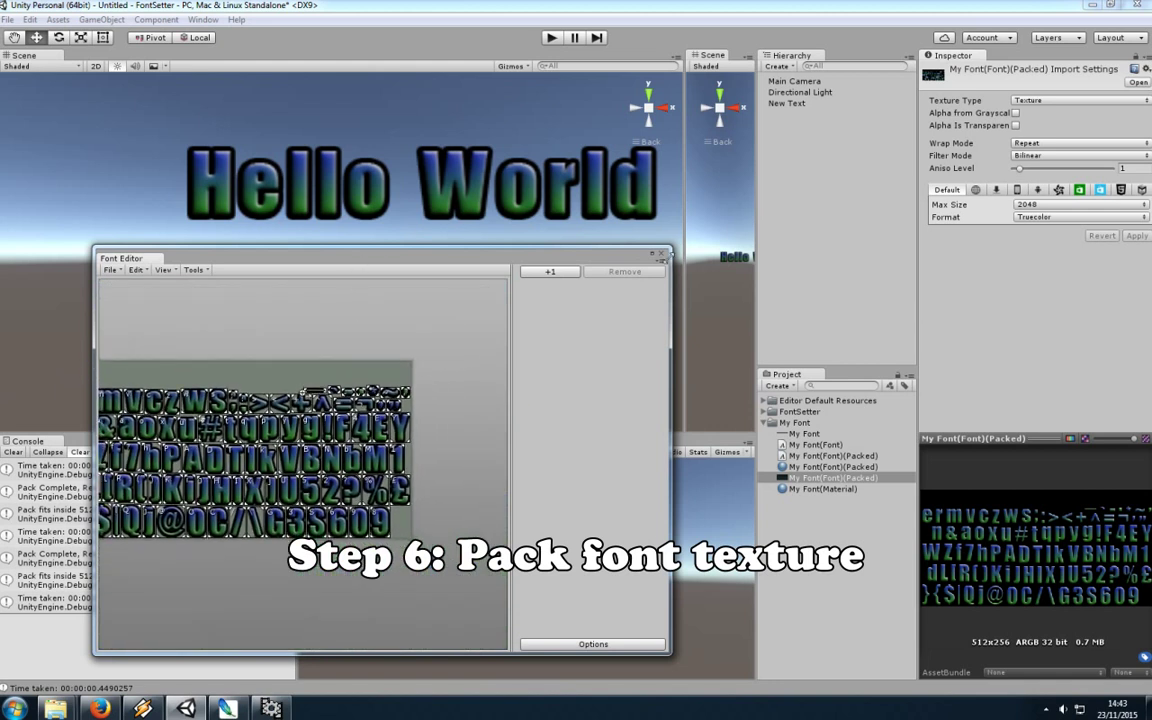
{"action": "left_click", "coordinate": [664, 257]}
{"action": "left_click", "coordinate": [787, 104]}
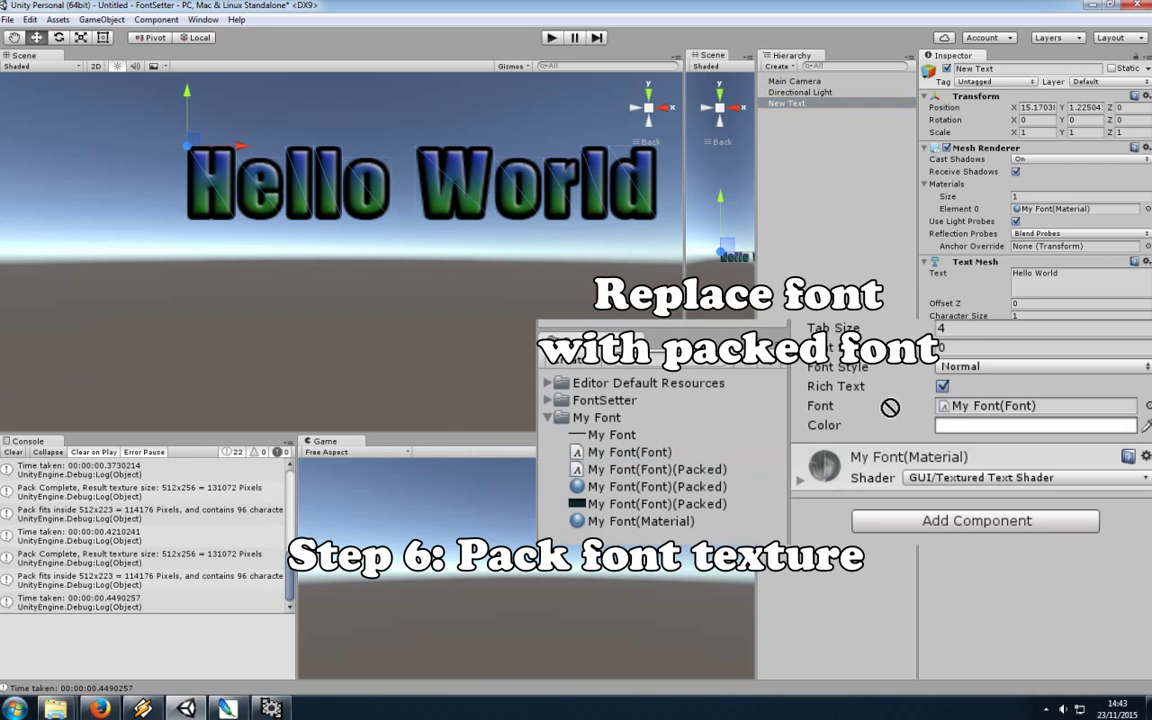
Assign My Font(Font)(Packed) to the text and add the line 'This is a Font!'.
{"action": "left_click_drag", "start_coordinate": [660, 478], "coordinate": [1000, 405]}
{"action": "scroll", "coordinate": [480, 302], "scroll_direction": "down", "scroll_amount": 2}
{"action": "scroll", "coordinate": [455, 320], "scroll_direction": "down", "scroll_amount": 1}
{"action": "scroll", "coordinate": [455, 320], "scroll_direction": "down", "scroll_amount": 1}
{"action": "left_click", "coordinate": [1099, 288]}
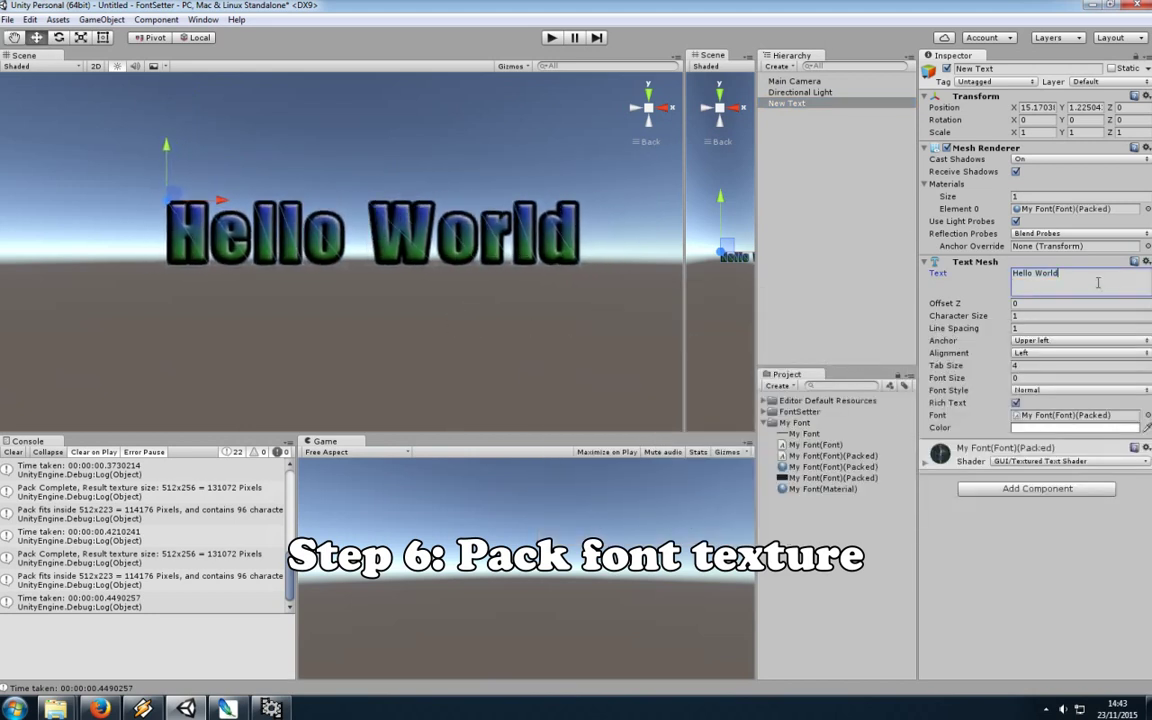
{"action": "type", "text": "Thi"}
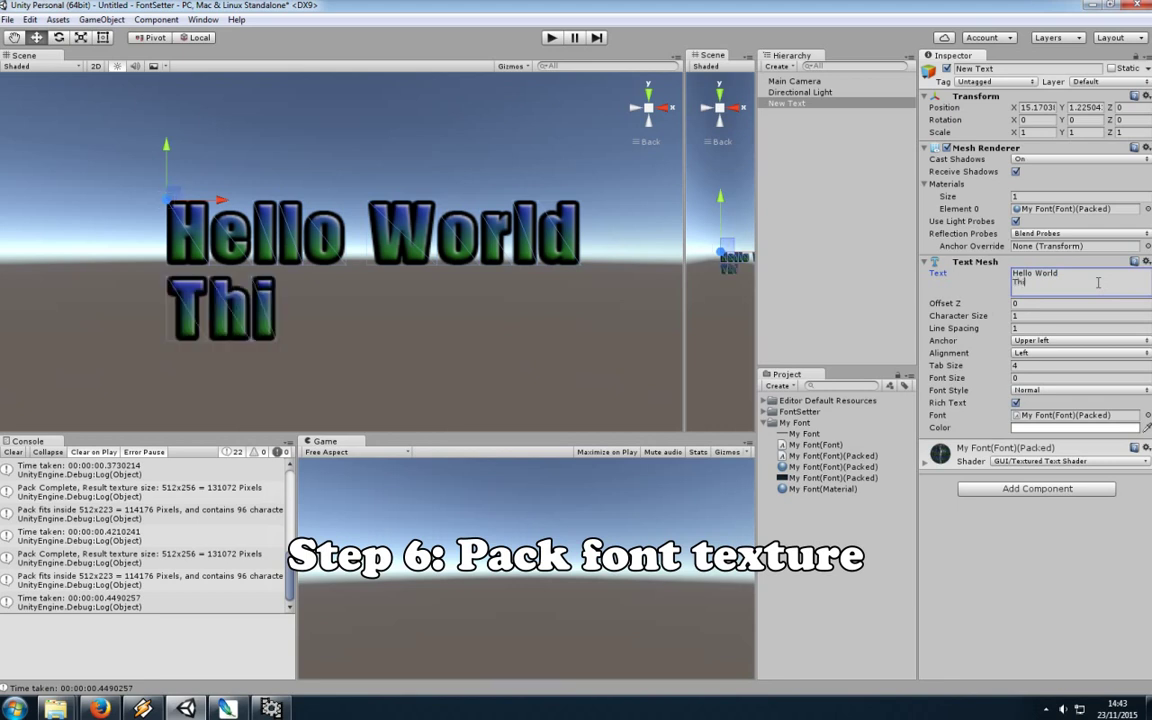
{"action": "type", "text": "s is a Font"}
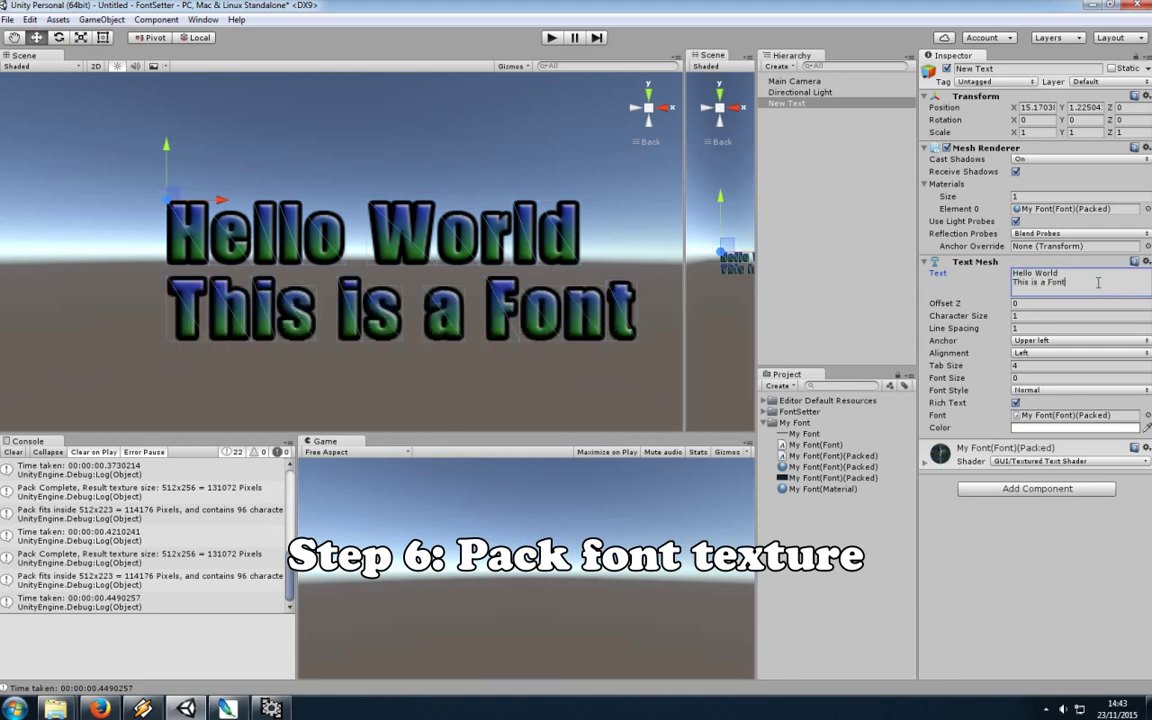
{"action": "type", "text": "!"}
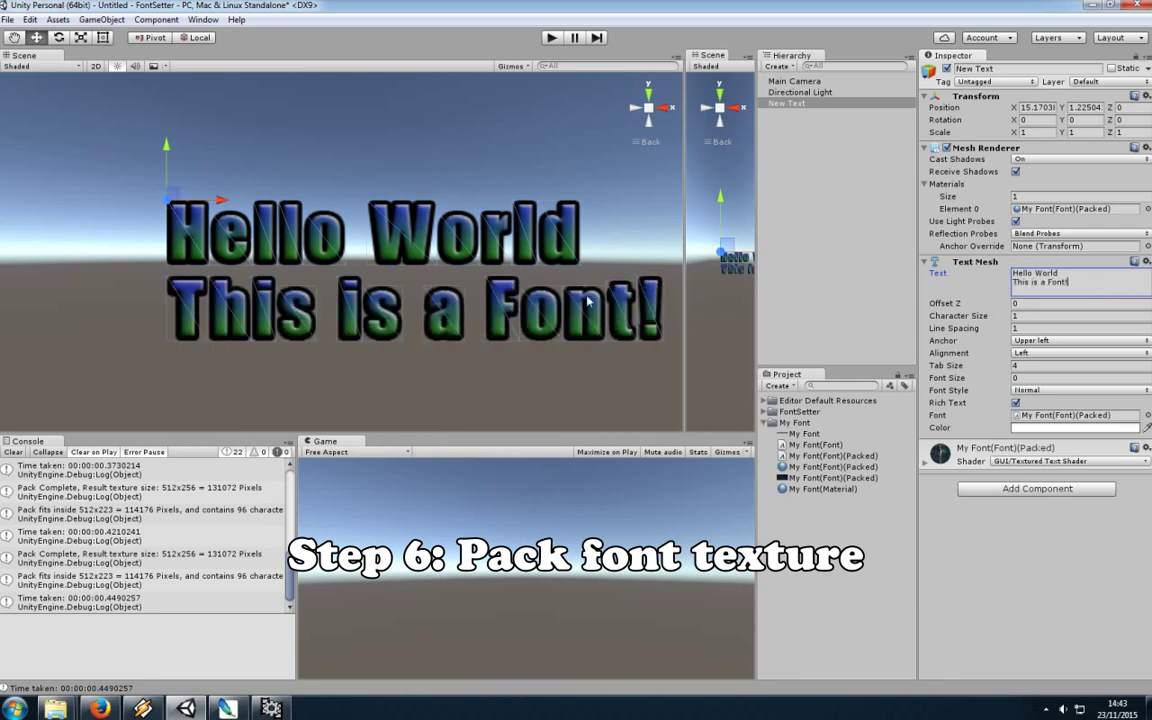
{"action": "middle_click_drag", "start_coordinate": [604, 305], "coordinate": [581, 309]}
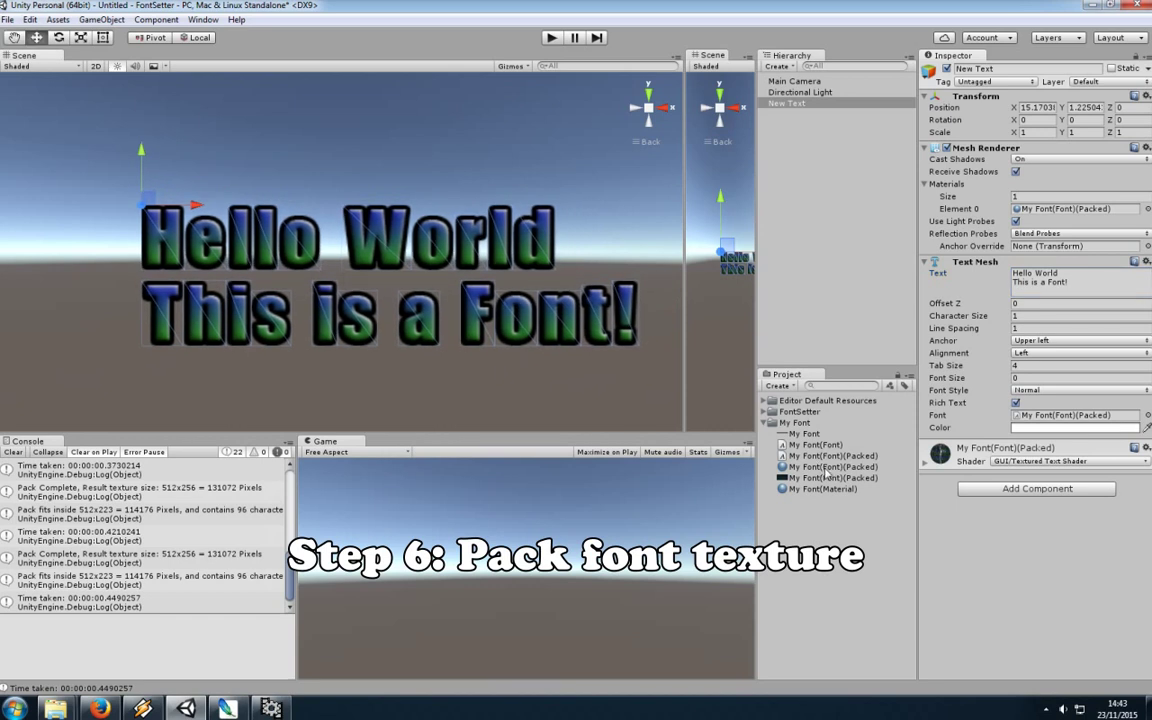
Lower the packed font's Line Spacing to 48.46 and reselect New Text.
{"action": "left_click", "coordinate": [830, 455]}
{"action": "mouse_move", "coordinate": [930, 129]}
{"action": "left_mouse_down"}
{"action": "mouse_move", "coordinate": [945, 129]}
{"action": "mouse_move", "coordinate": [920, 129]}
{"action": "left_mouse_up"}
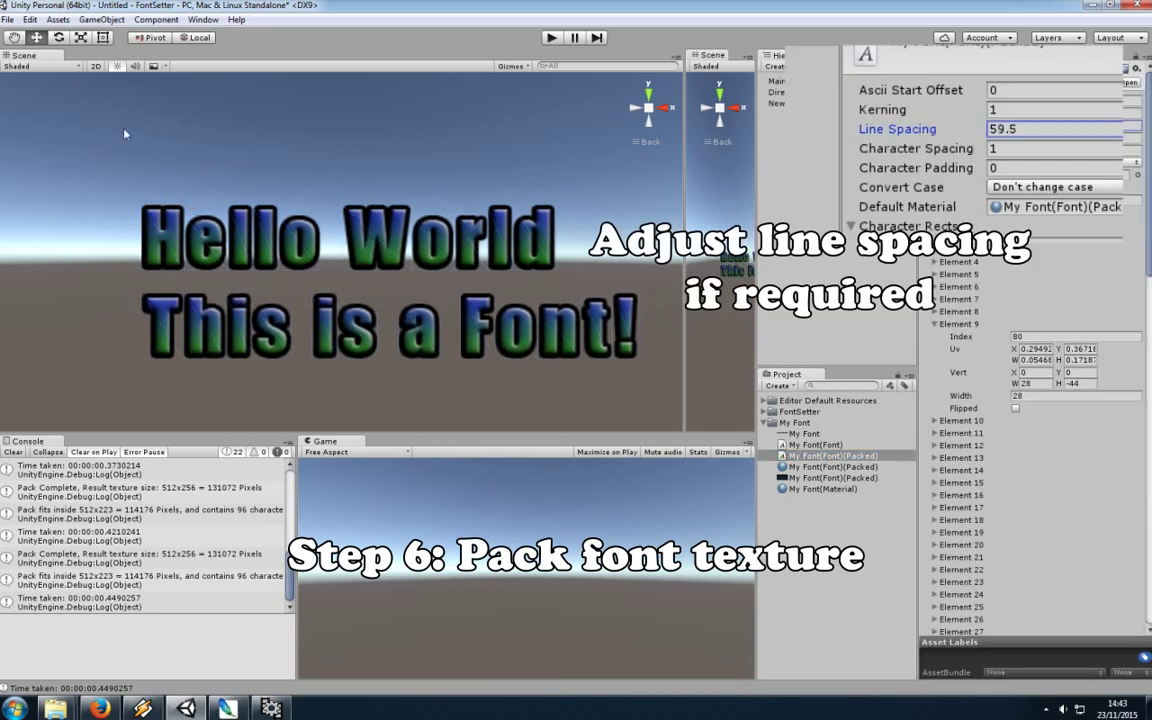
{"action": "scroll", "coordinate": [496, 367], "scroll_direction": "down", "scroll_amount": 1}
{"action": "scroll", "coordinate": [417, 306], "scroll_direction": "down", "scroll_amount": 2}
{"action": "left_click", "coordinate": [410, 290]}
{"action": "scroll", "coordinate": [407, 288], "scroll_direction": "down", "scroll_amount": 1}
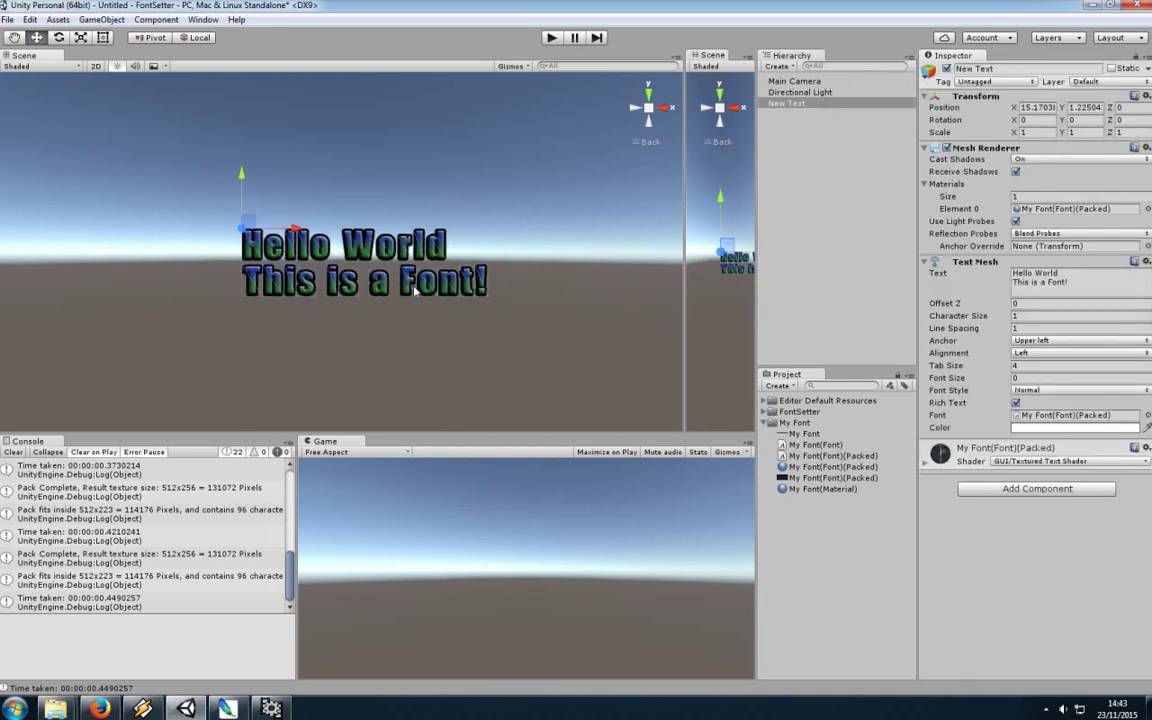